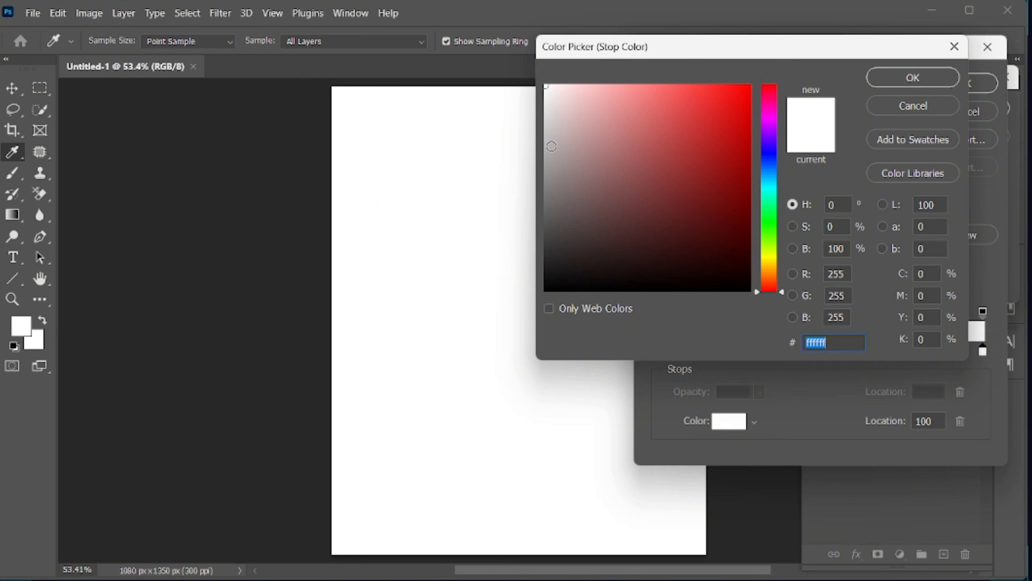
Step: Finish the radial gradient fill with an afafaf end stop, the white stop at location 38 and the midpoint at 59
drag(552, 146, 538, 148)
click(913, 76)
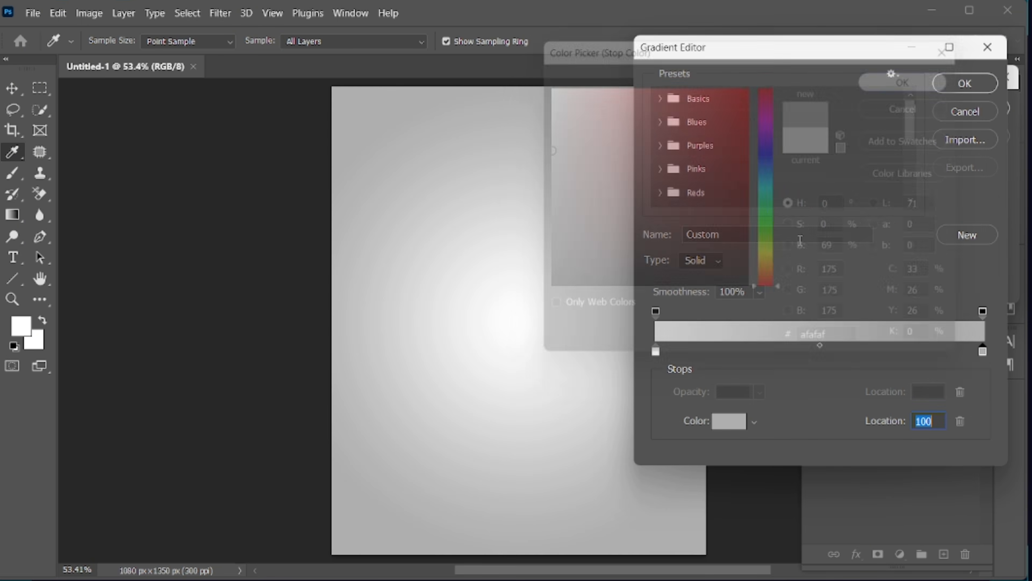
drag(655, 350, 780, 351)
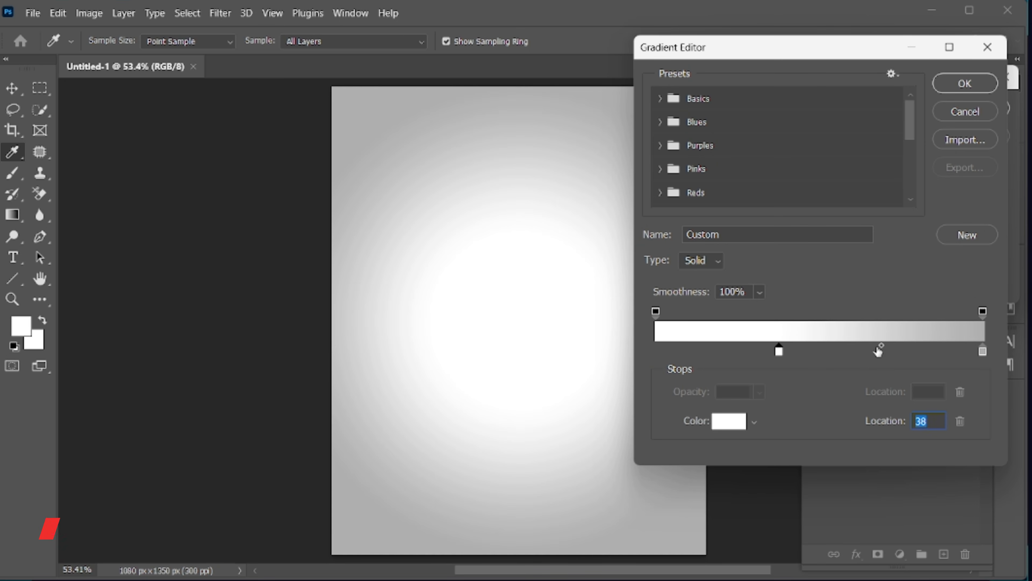
drag(881, 344, 899, 344)
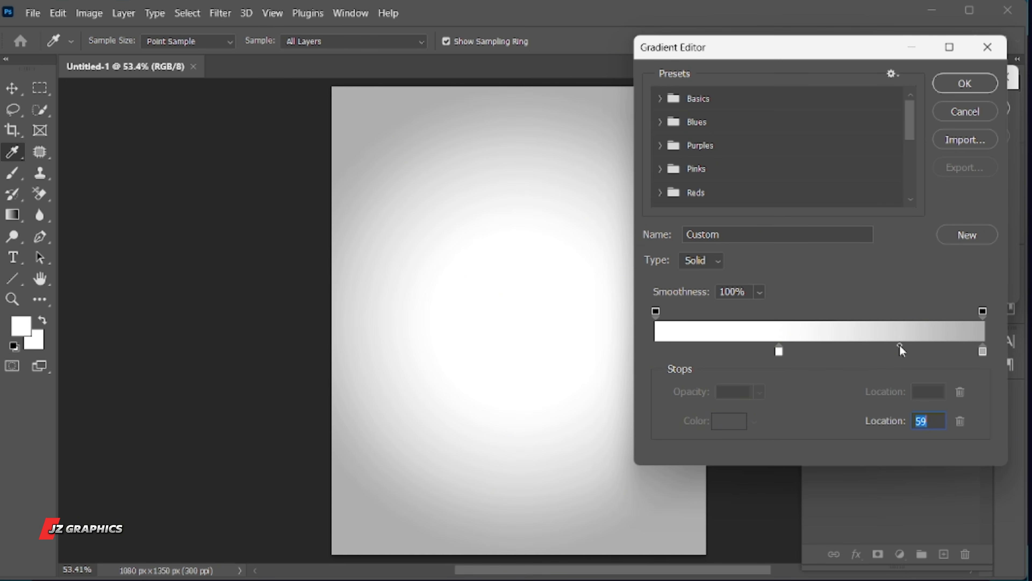
click(964, 83)
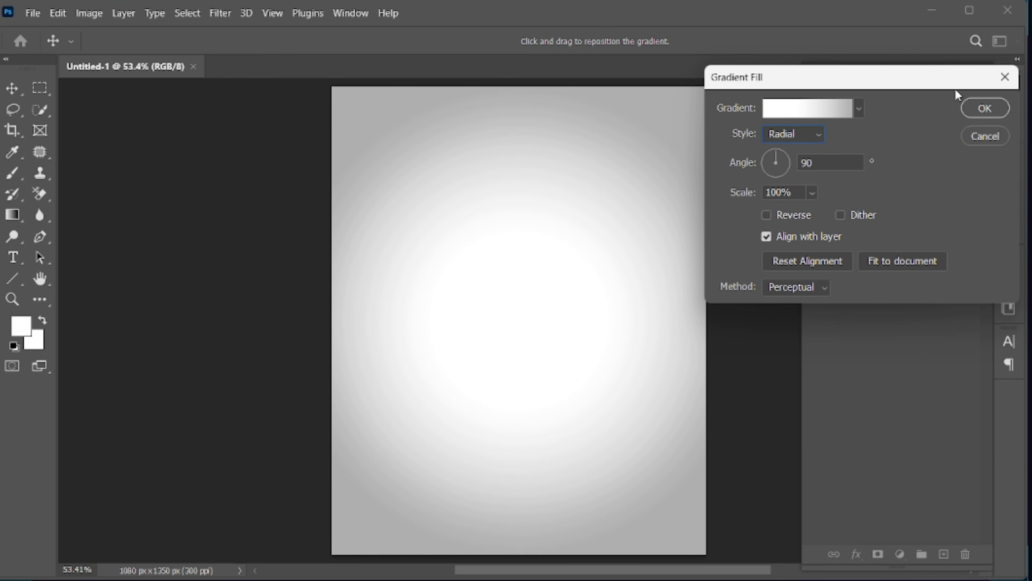
click(978, 106)
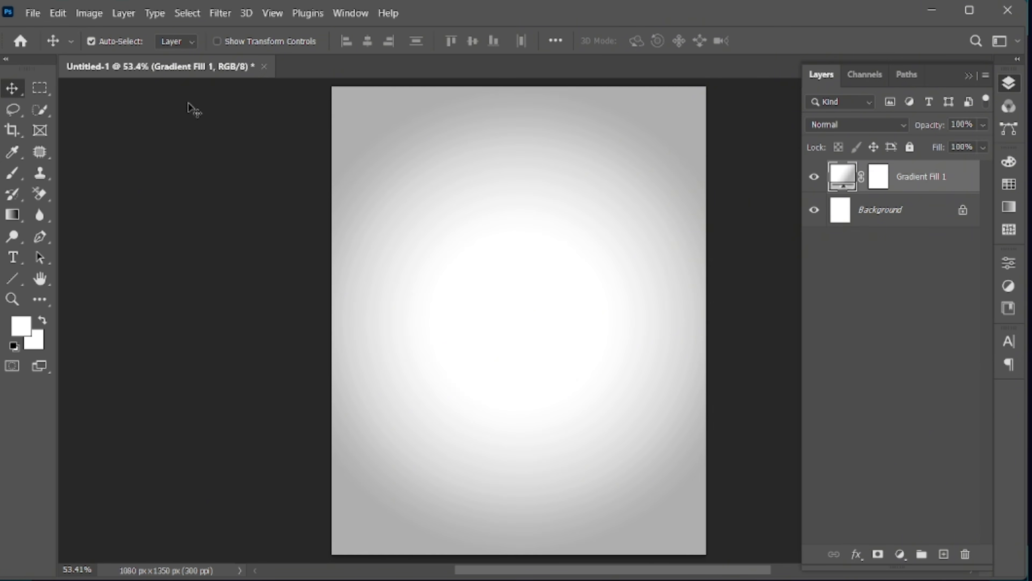
Step: Place "HD Cristiano Ronaldo Portugal Player Celebration PNG.jpg" as an embedded image at its default size and position
click(34, 13)
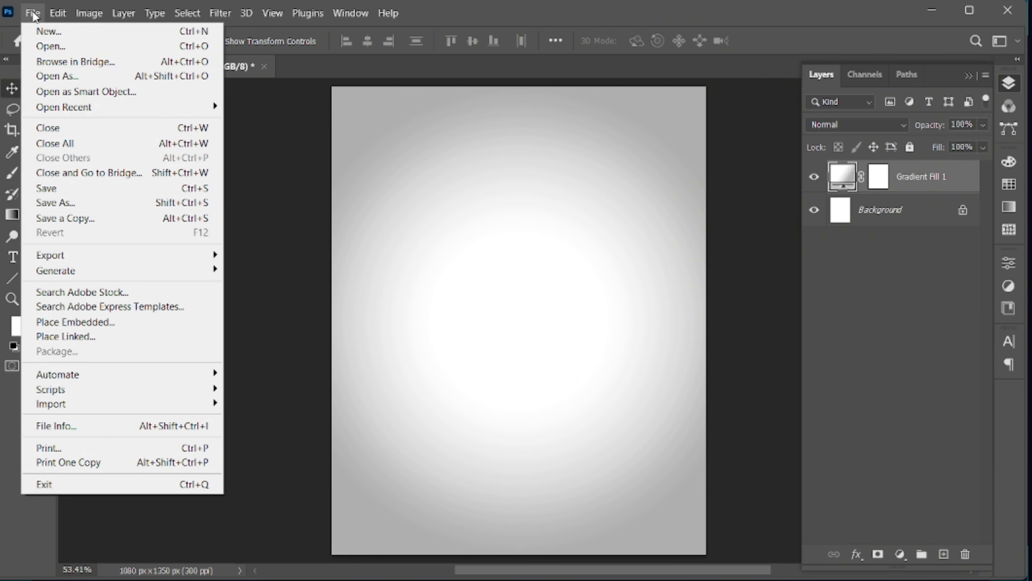
click(157, 323)
click(333, 171)
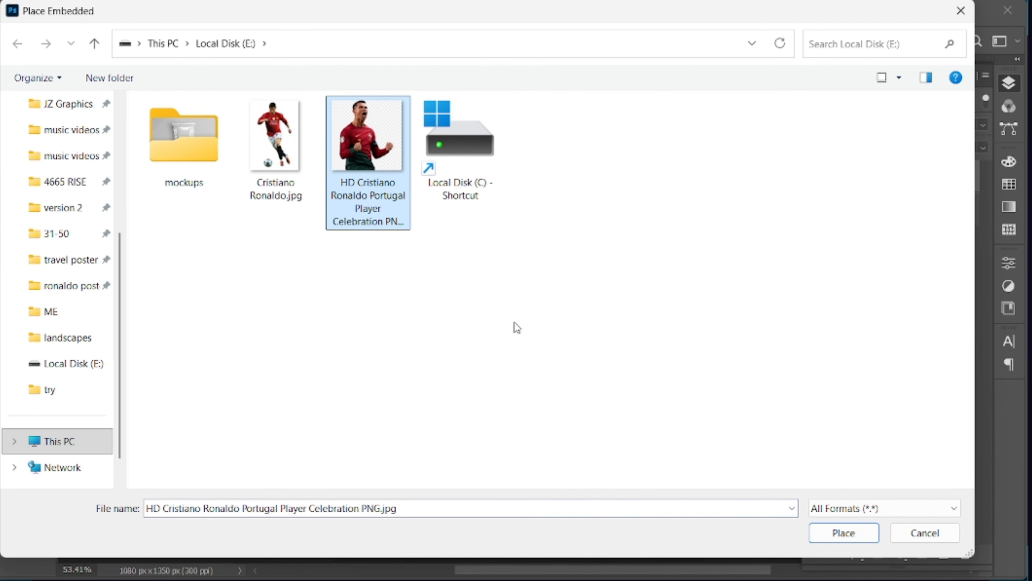
click(818, 534)
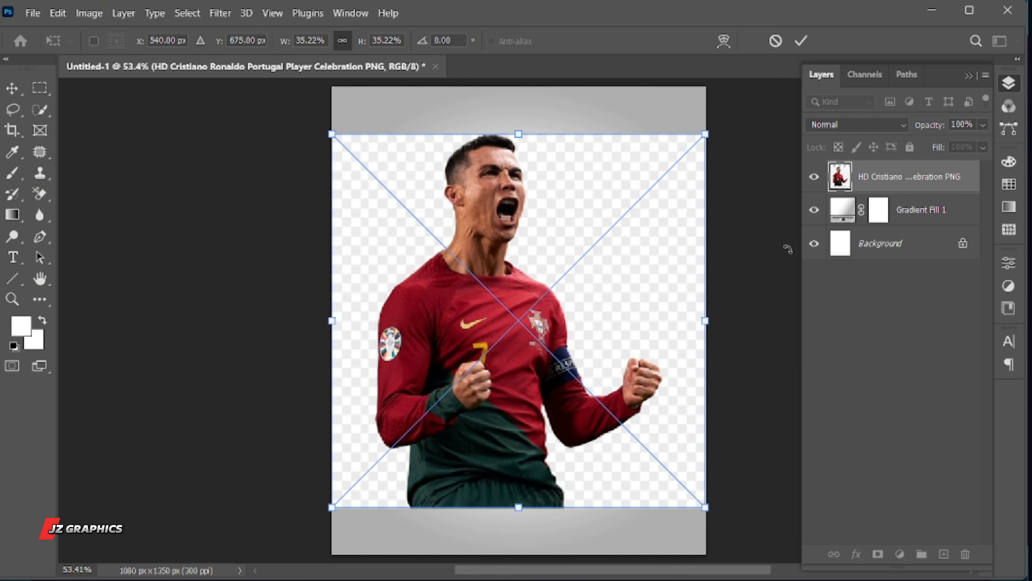
click(803, 42)
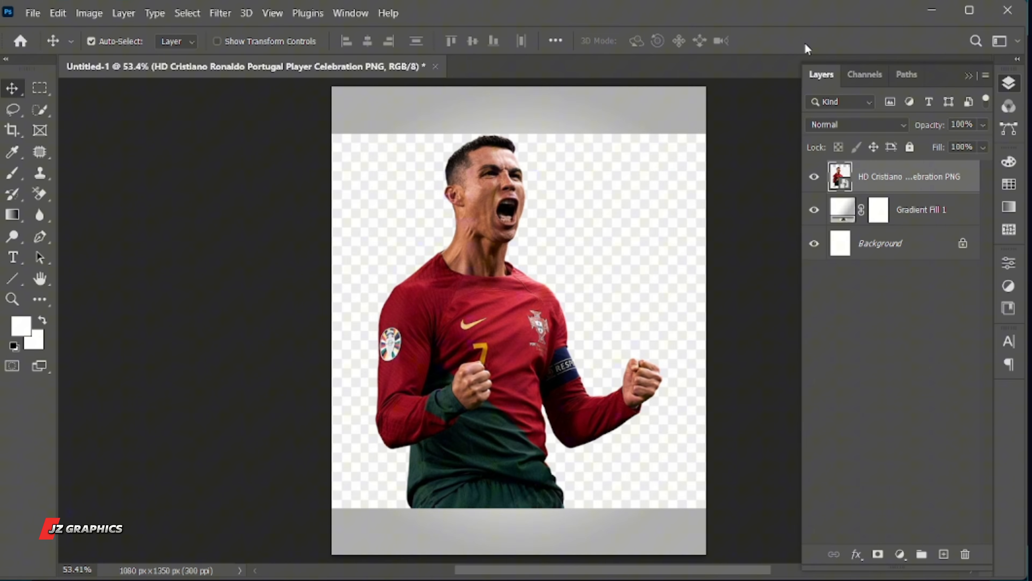
Step: Rasterize the player layer and use Replace Color to turn the light grey checkerboard squares white with Lightness +100
right_click(869, 176)
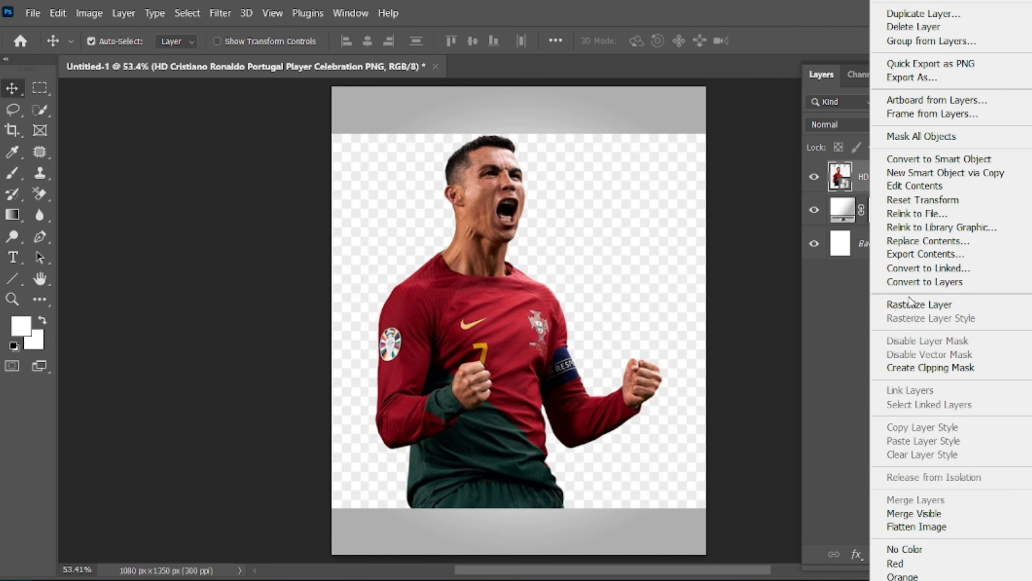
click(908, 306)
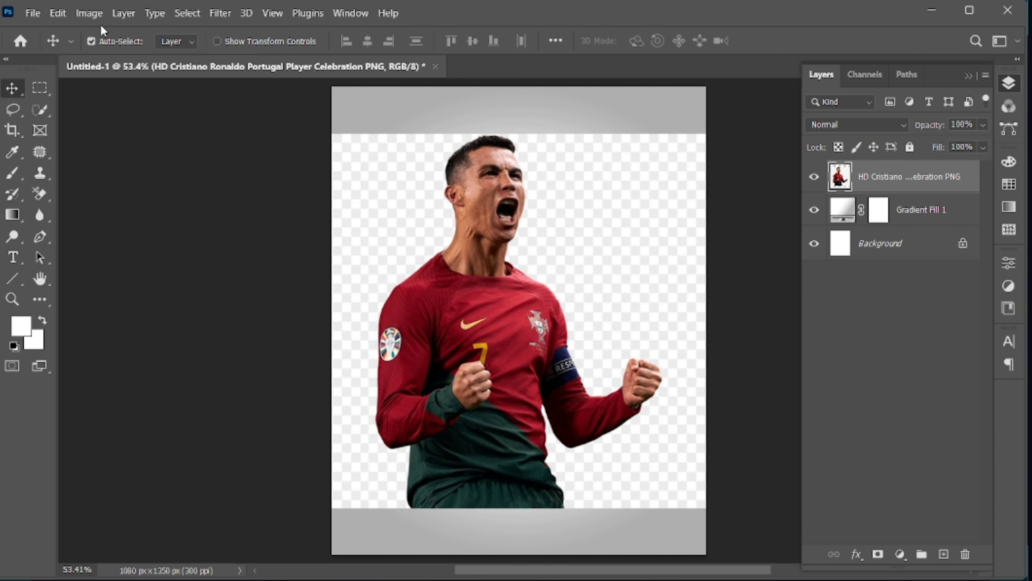
click(89, 13)
mouse_move(211, 54)
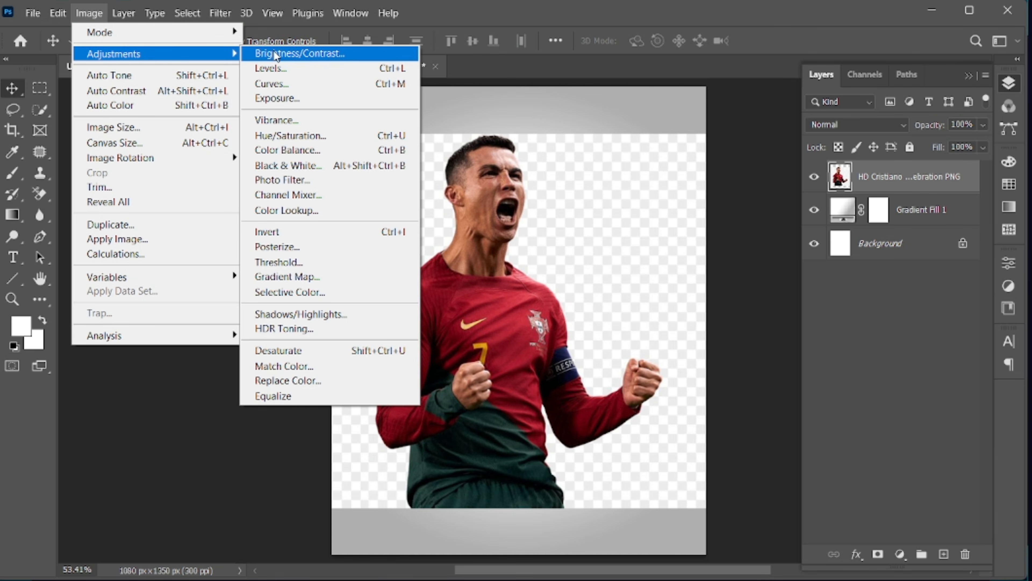
click(327, 386)
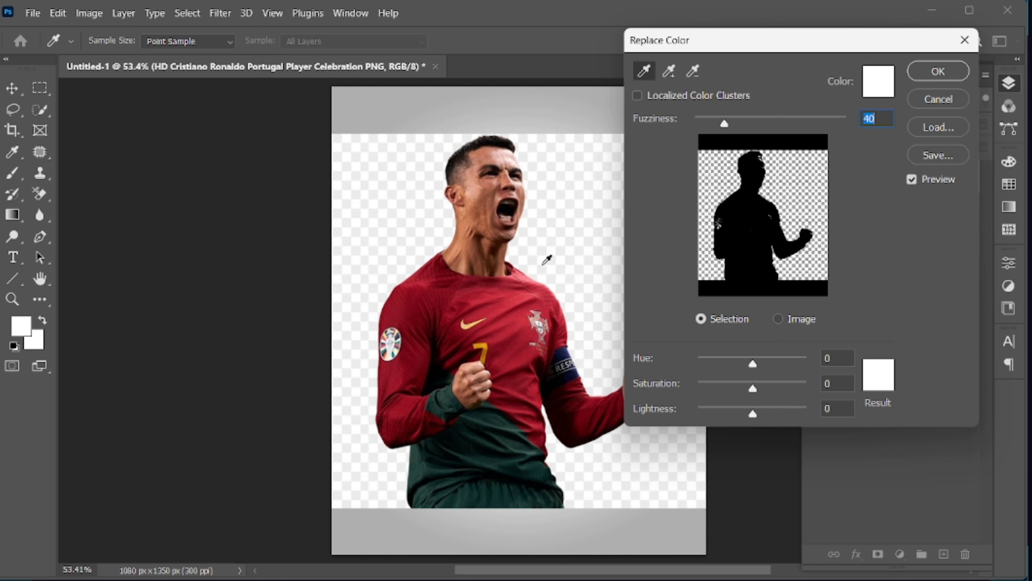
click(581, 267)
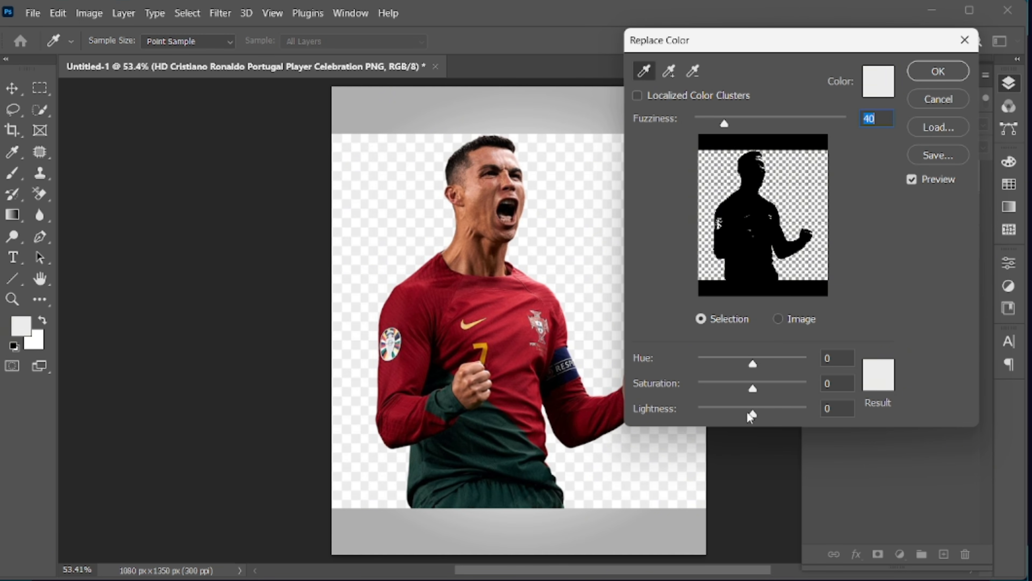
drag(751, 415, 806, 414)
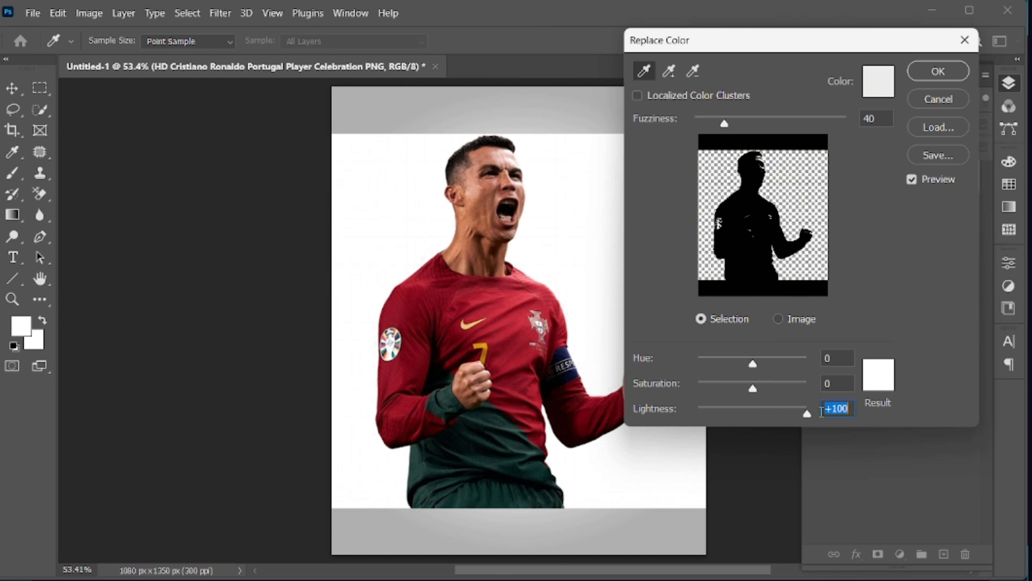
click(933, 72)
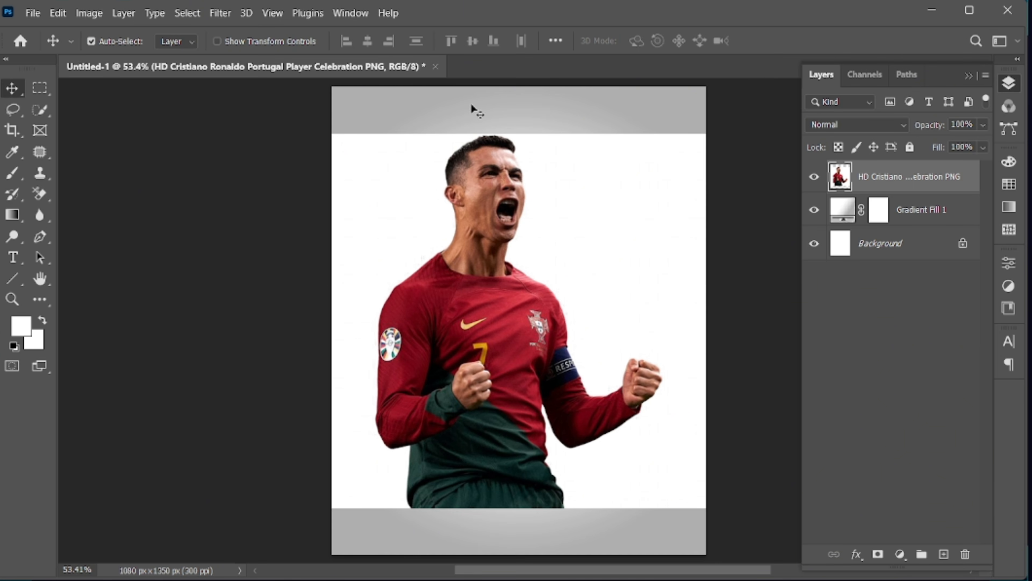
Step: Select the player as the subject and mask away the white background around him
click(187, 13)
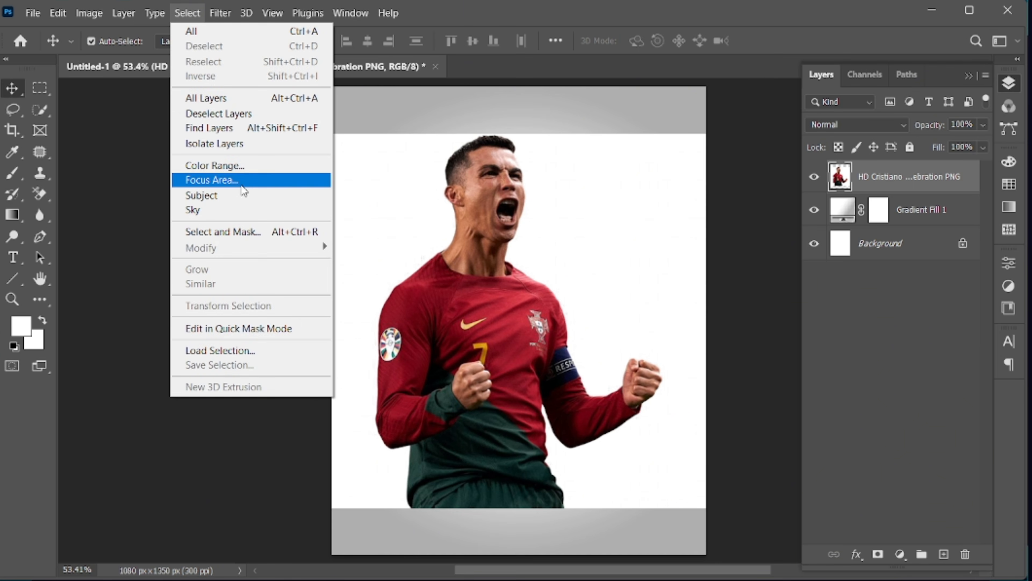
click(243, 194)
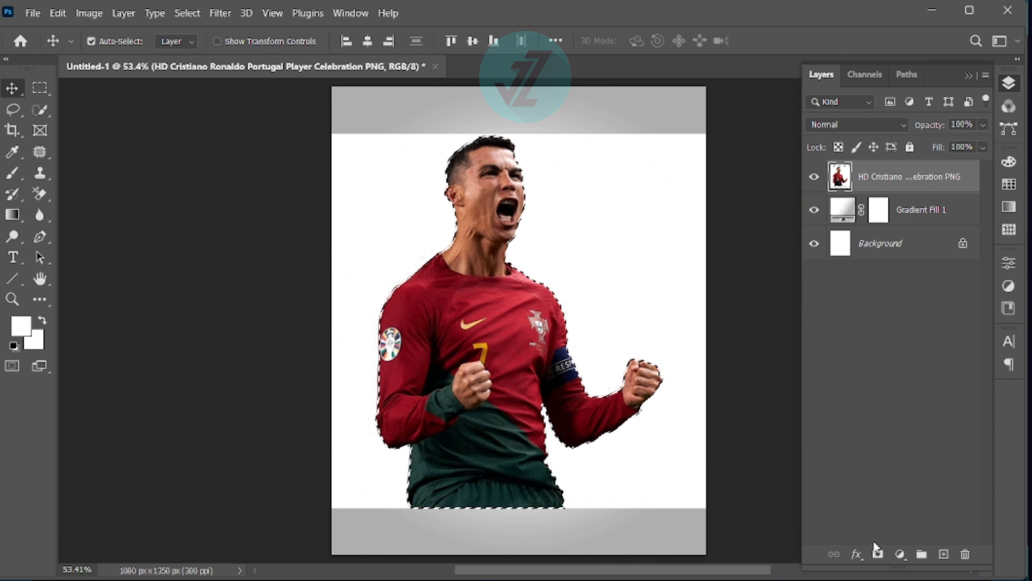
click(877, 553)
Step: Convert the masked player layer to a smart object and shift it slightly to the right on the canvas
right_click(897, 185)
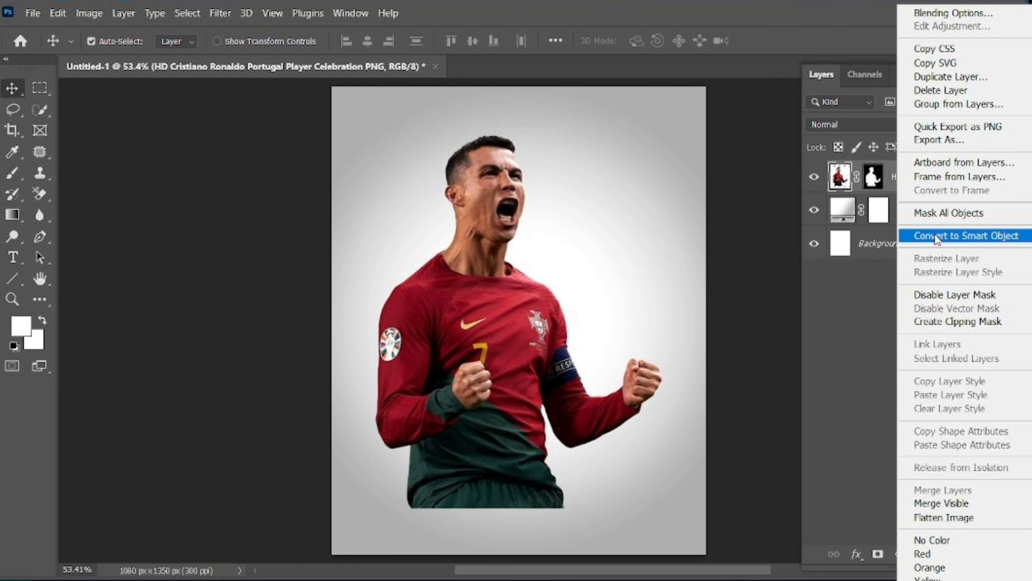
click(935, 235)
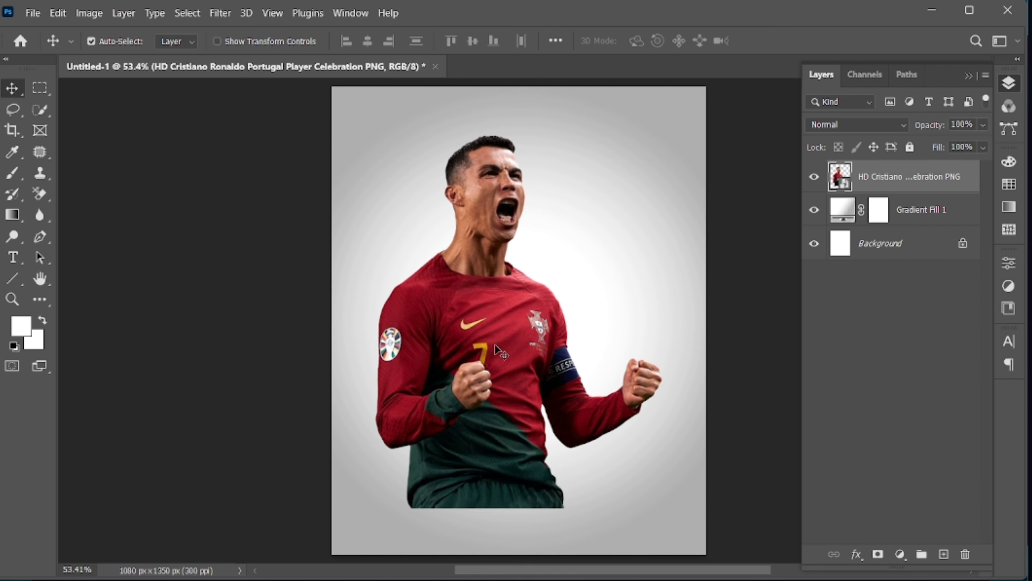
drag(495, 344, 507, 344)
Step: Draw a curved Pen path across the chest from shoulder to shoulder, dipping below the collar and ending in a corner point
key(z)
drag(483, 253, 504, 252)
key(space)
drag(504, 321, 491, 298)
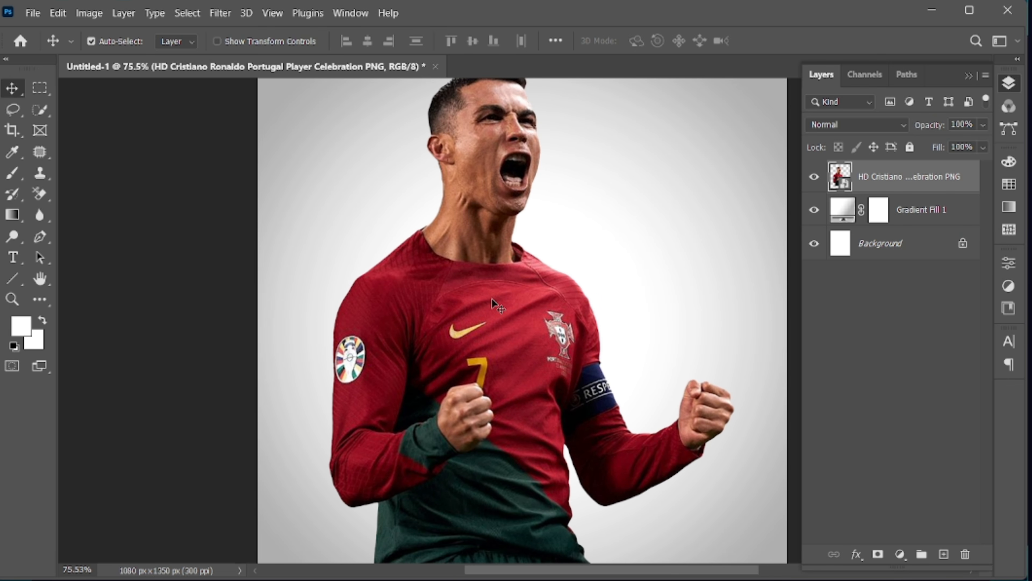
click(45, 239)
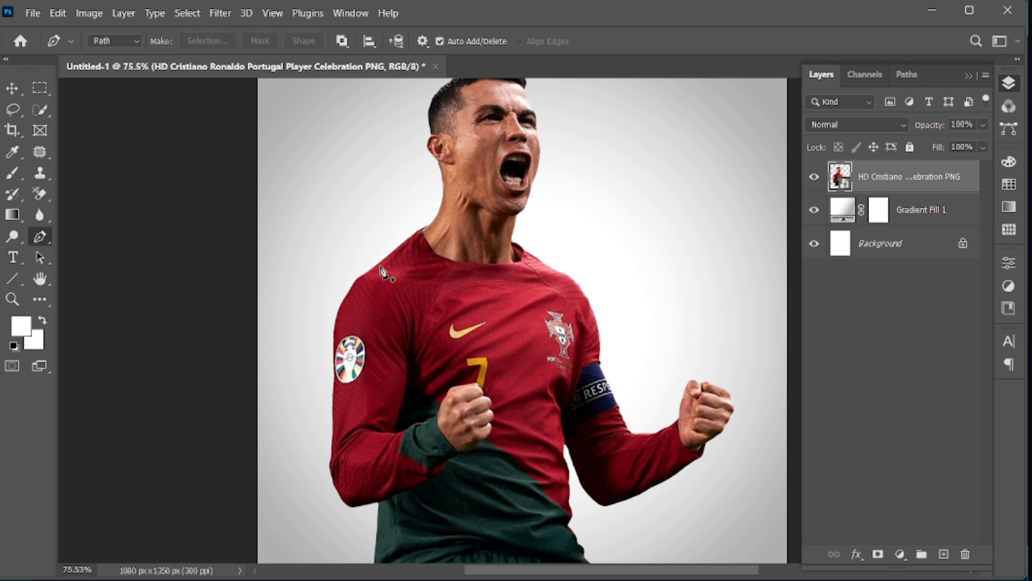
key(z)
drag(410, 244, 439, 263)
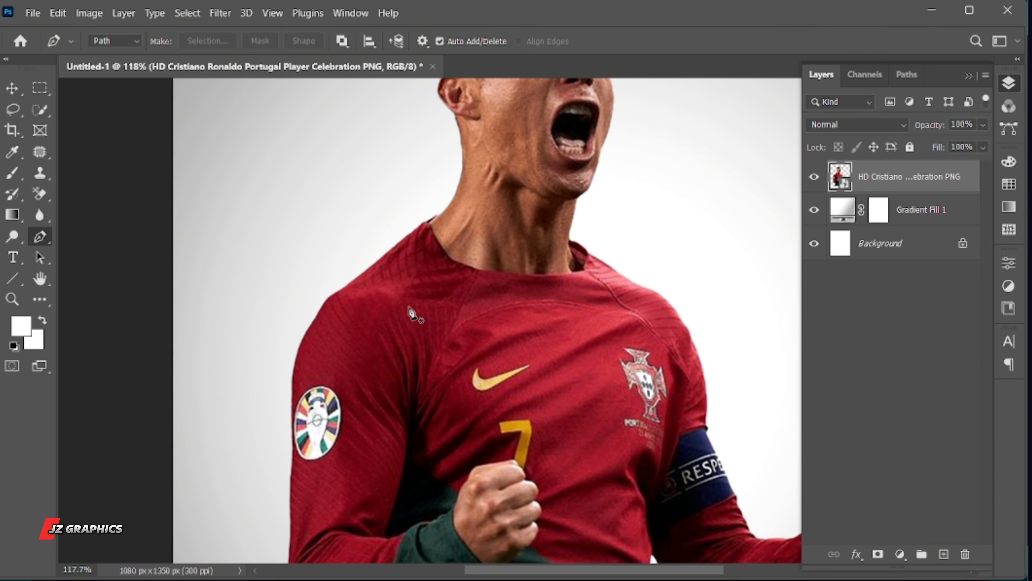
click(343, 276)
drag(529, 327, 622, 327)
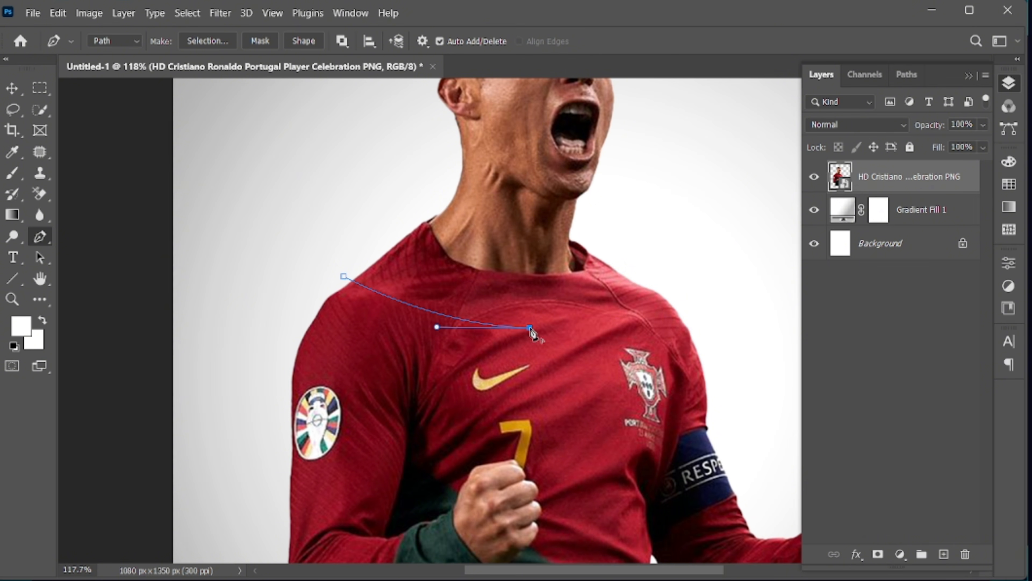
drag(693, 279, 748, 263)
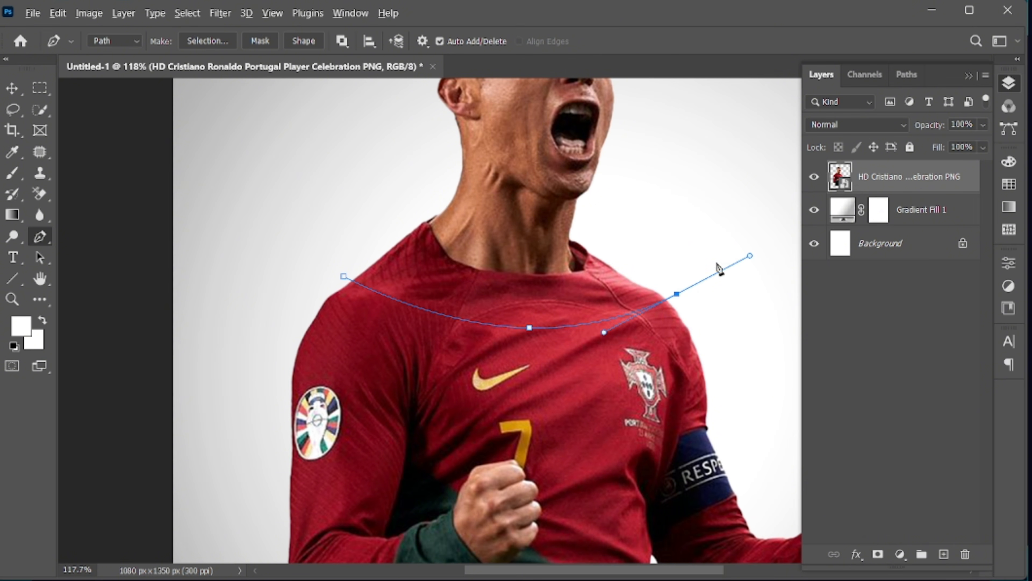
alt+click(678, 294)
Step: Continue the path with straight segments around the arms and lower body back to the first shoulder, and turn it into a selection
drag(679, 376, 607, 229)
drag(616, 278, 584, 280)
key(p)
click(682, 263)
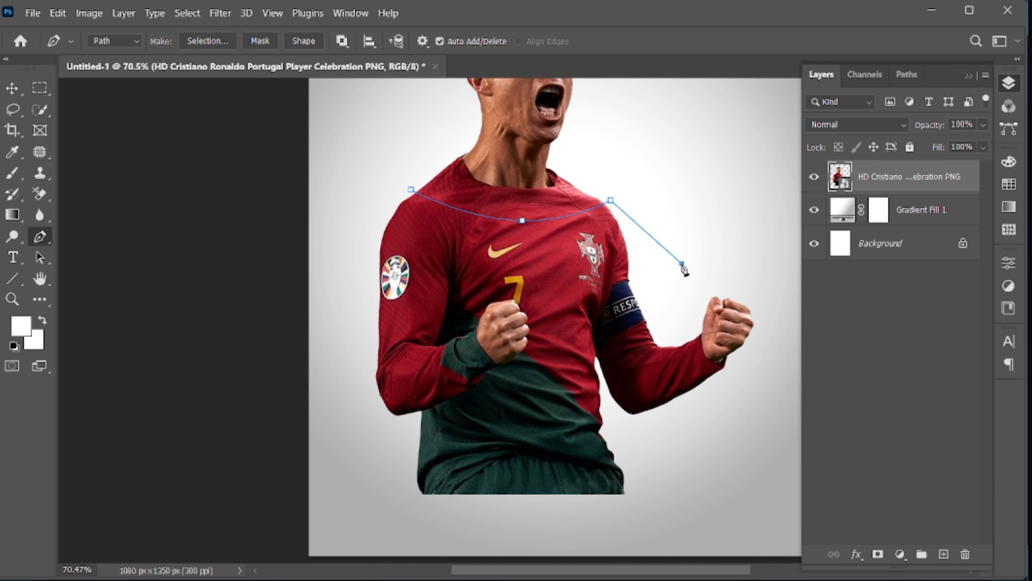
click(758, 289)
click(773, 380)
click(482, 531)
click(390, 501)
click(338, 395)
click(361, 258)
click(384, 202)
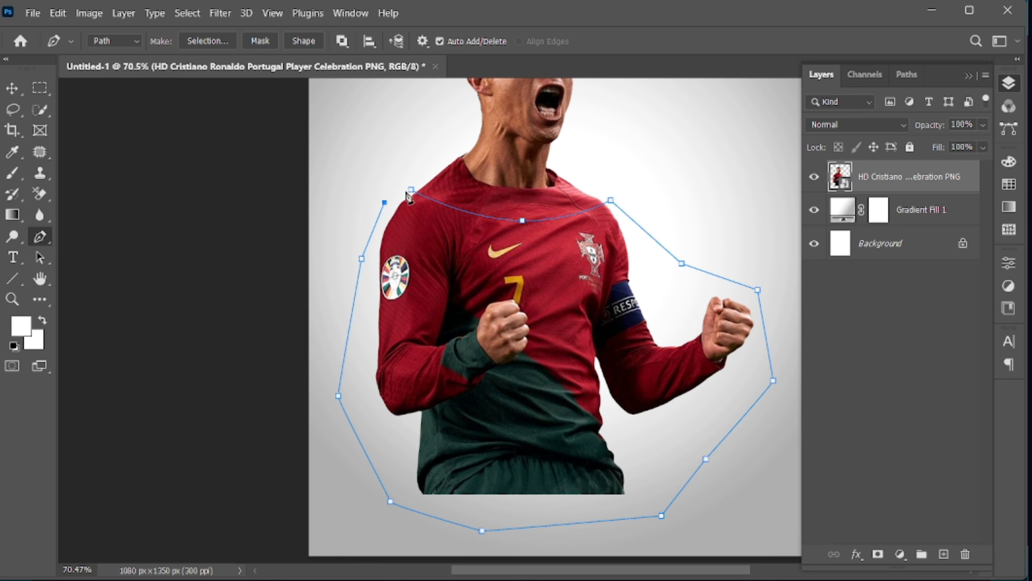
key(ctrl+Return)
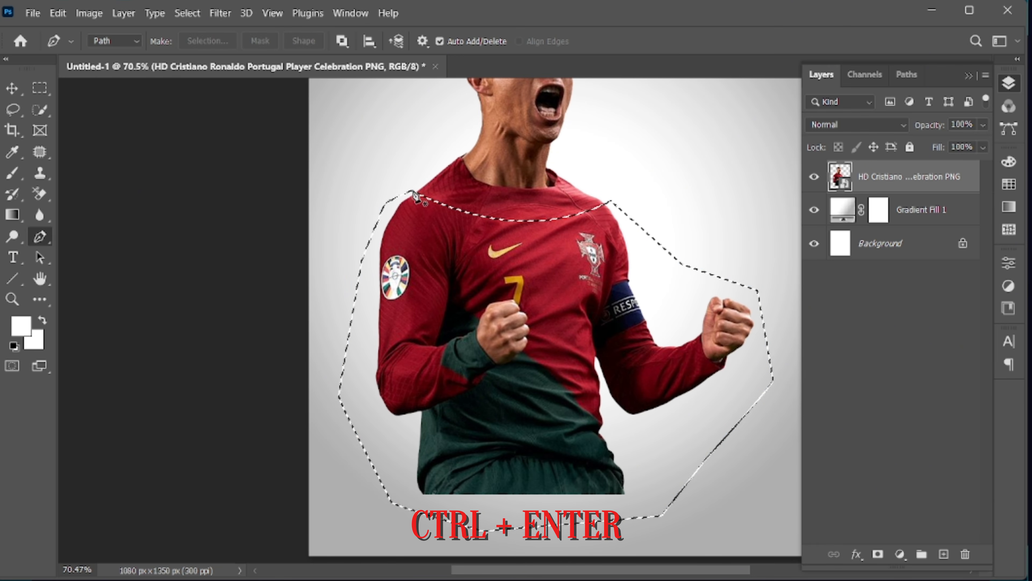
Step: Invert the selection and apply it as a layer mask that hides the player's body below the chest curve
key(v)
scroll(416, 197, down, 2)
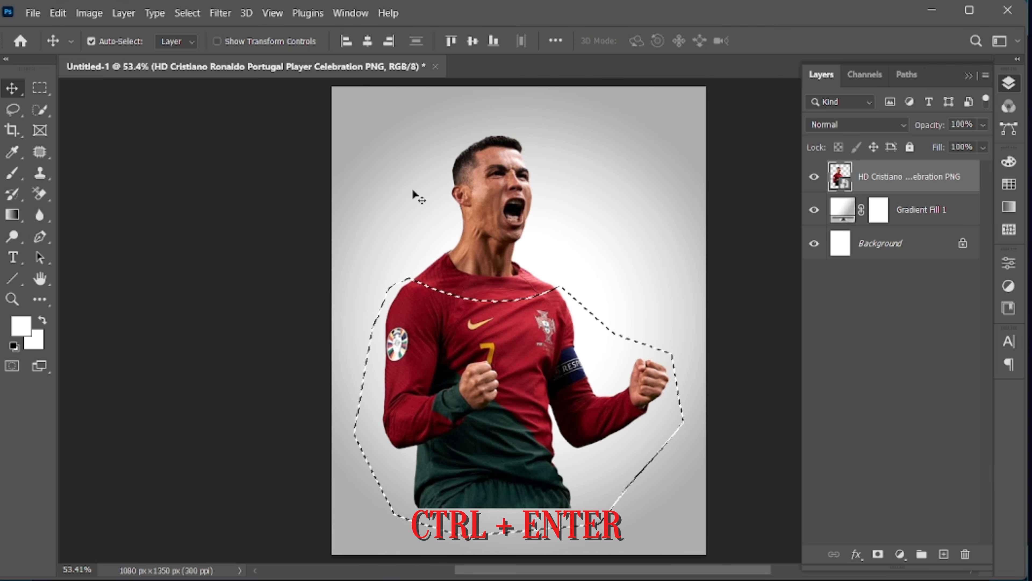
click(187, 13)
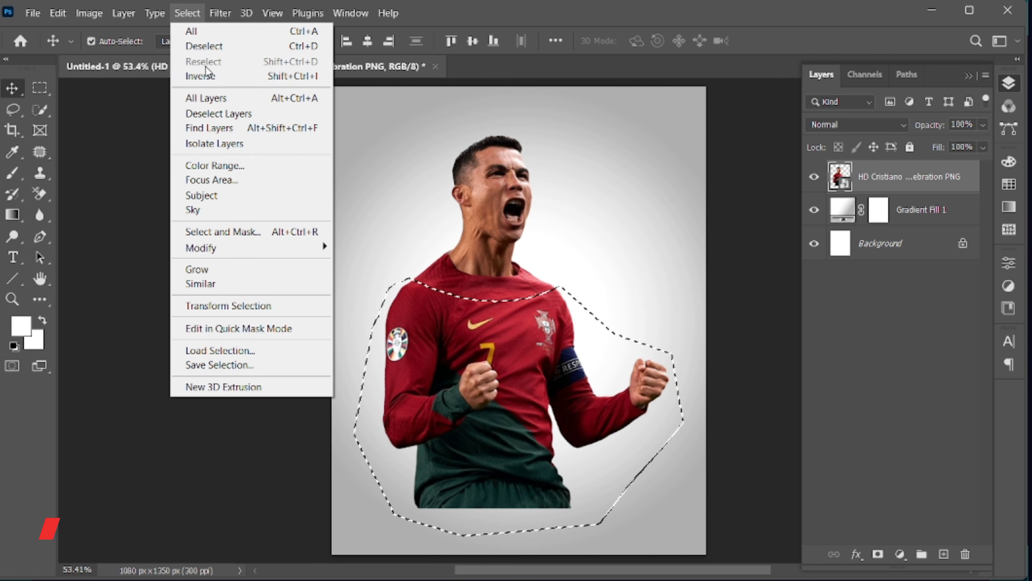
click(212, 77)
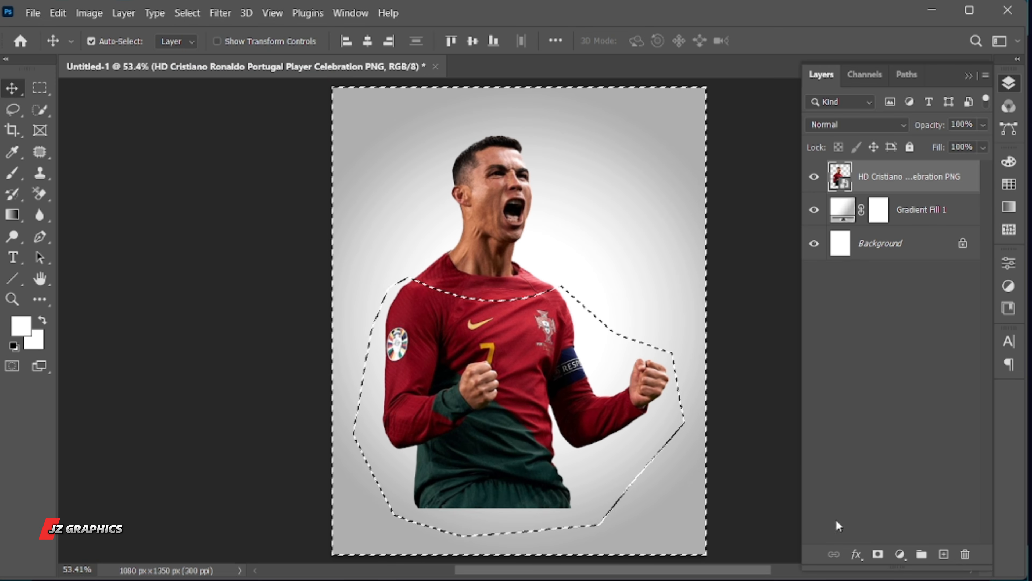
click(878, 555)
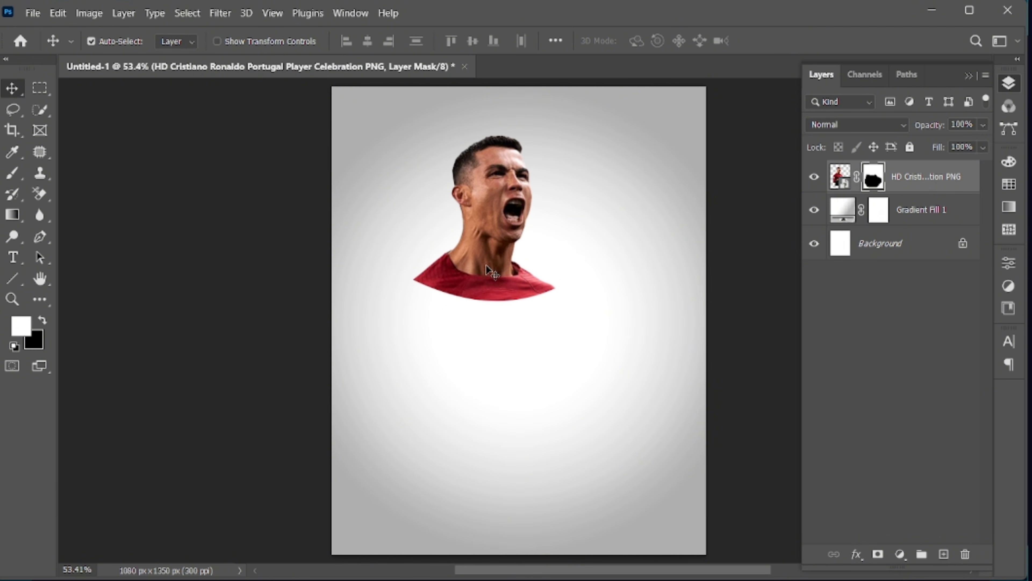
Step: Enlarge the masked head-and-shoulders cutout with Free Transform and centre it near the middle of the canvas
click(845, 188)
drag(475, 283, 514, 355)
key(ctrl+t)
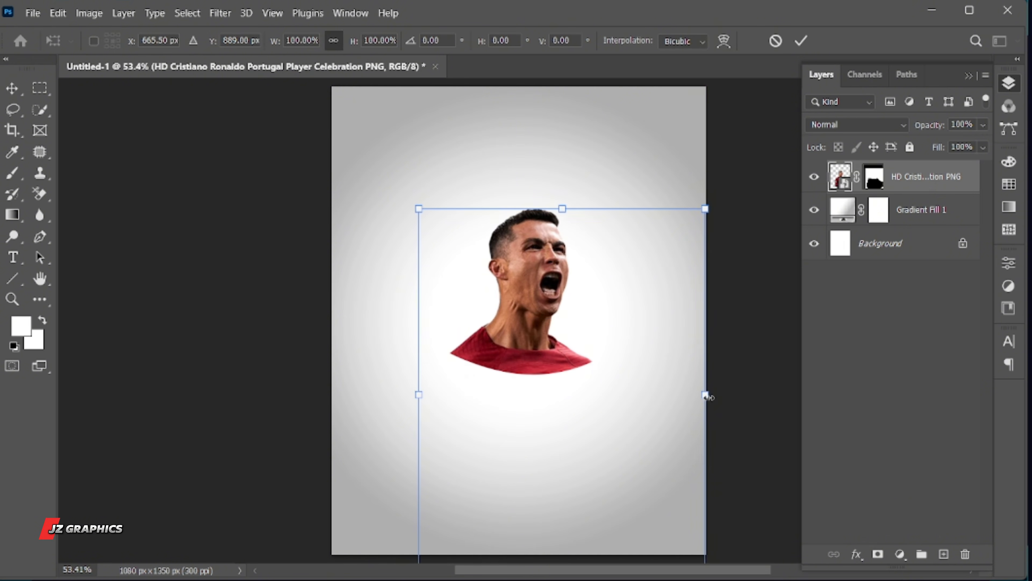
drag(708, 397, 792, 392)
drag(484, 300, 494, 360)
click(801, 42)
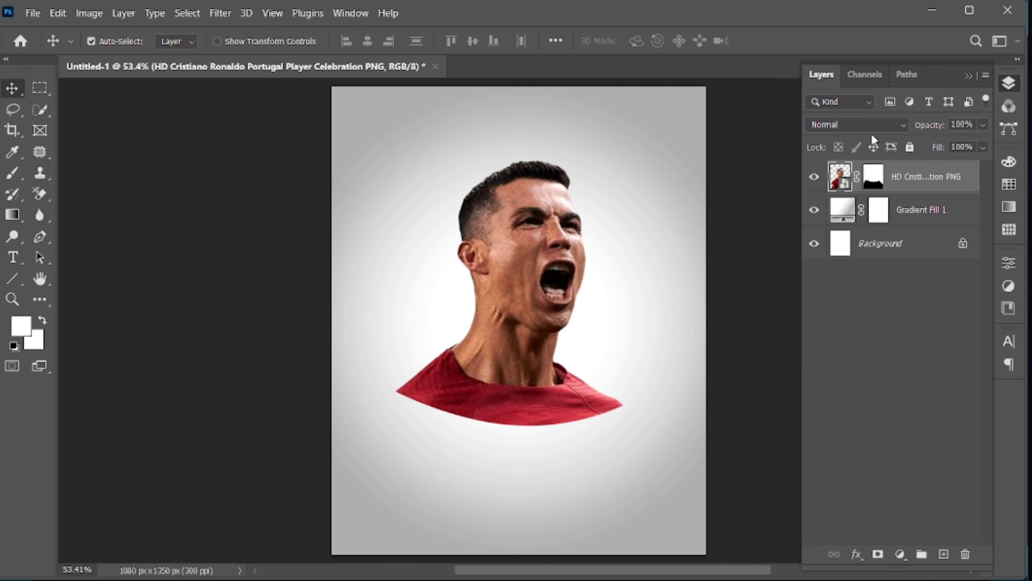
Step: Convert the masked player cutout layer to a smart object and open it in the Camera Raw Filter
right_click(895, 174)
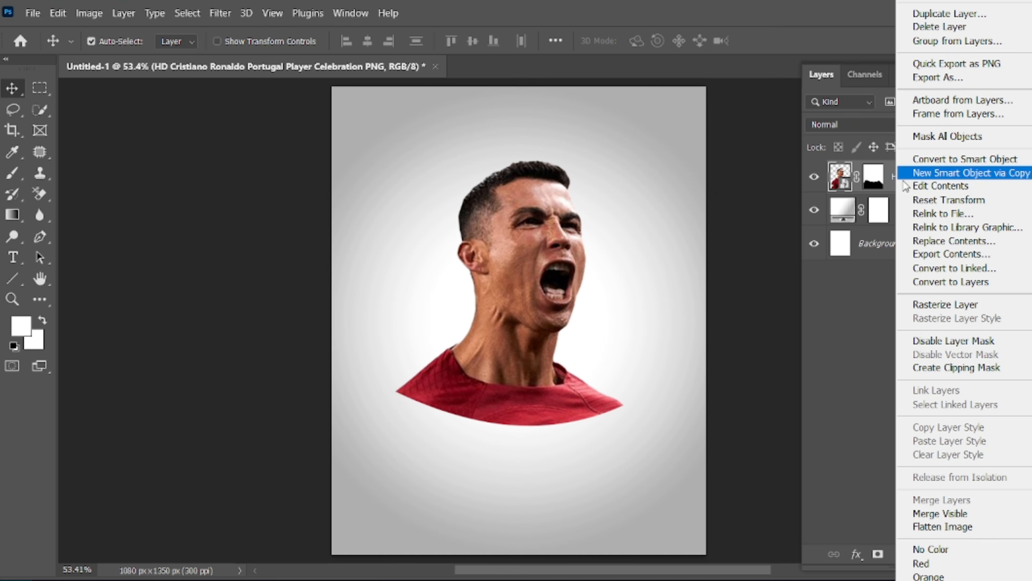
click(930, 160)
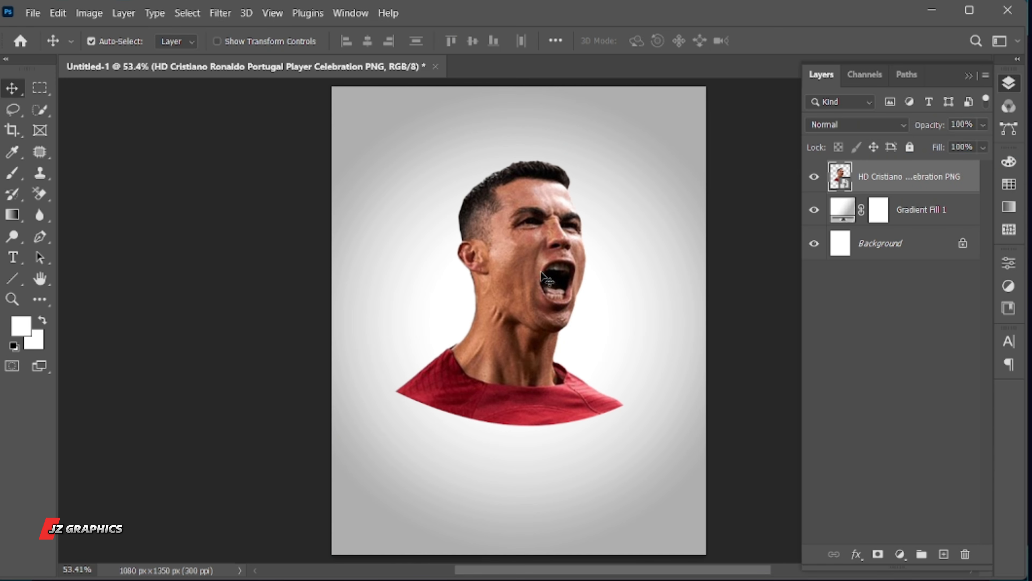
drag(511, 274, 511, 273)
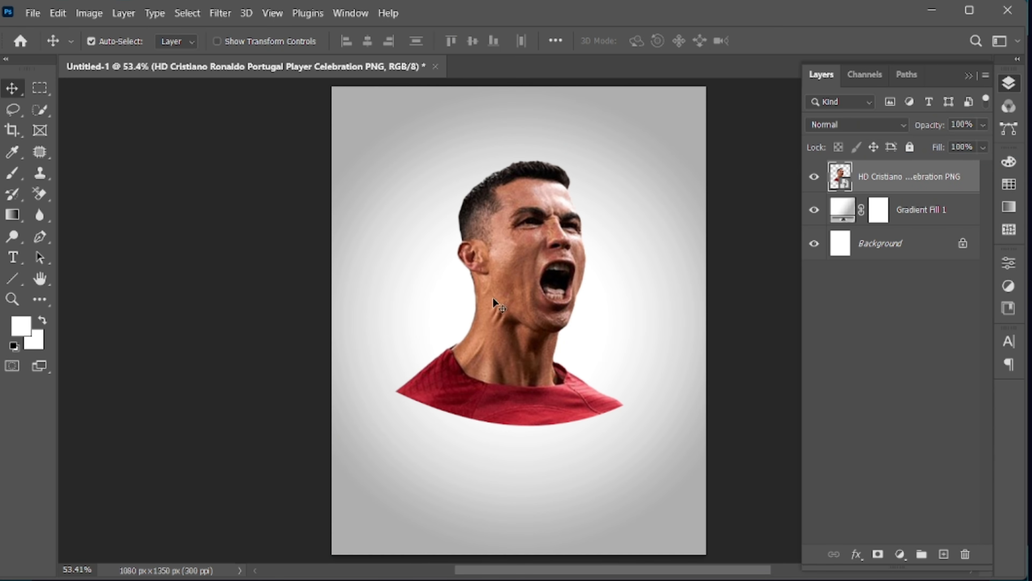
click(218, 9)
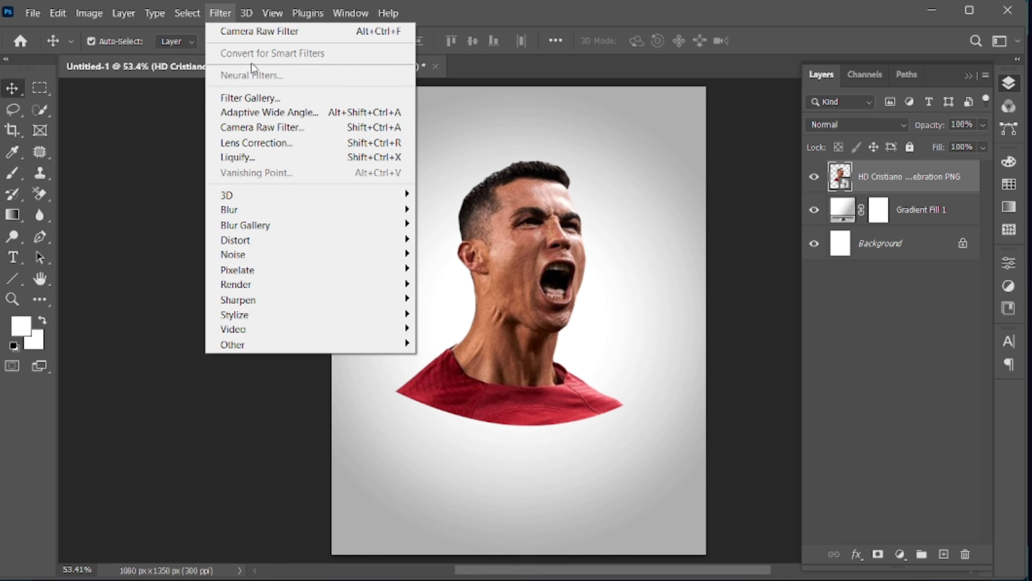
click(316, 136)
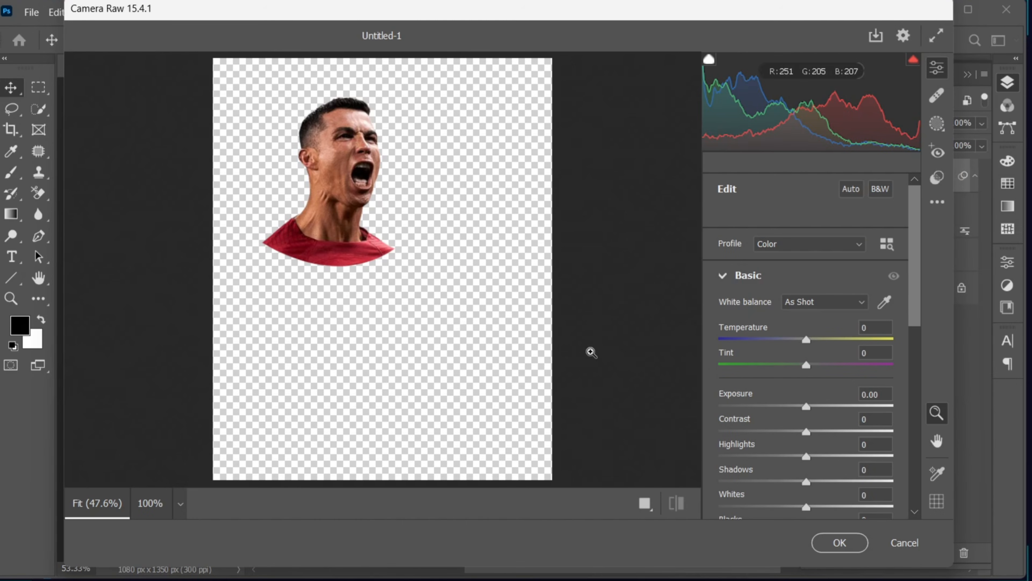
Step: Set the cutout's Exposure to +1.05 and its Saturation to -100 in Camera Raw
drag(914, 309, 914, 341)
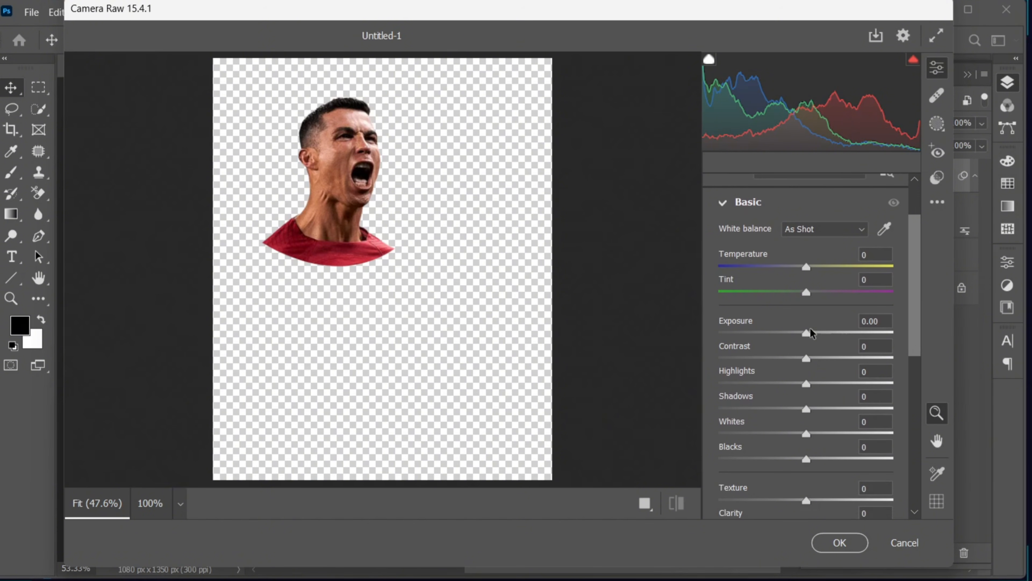
drag(807, 334, 823, 334)
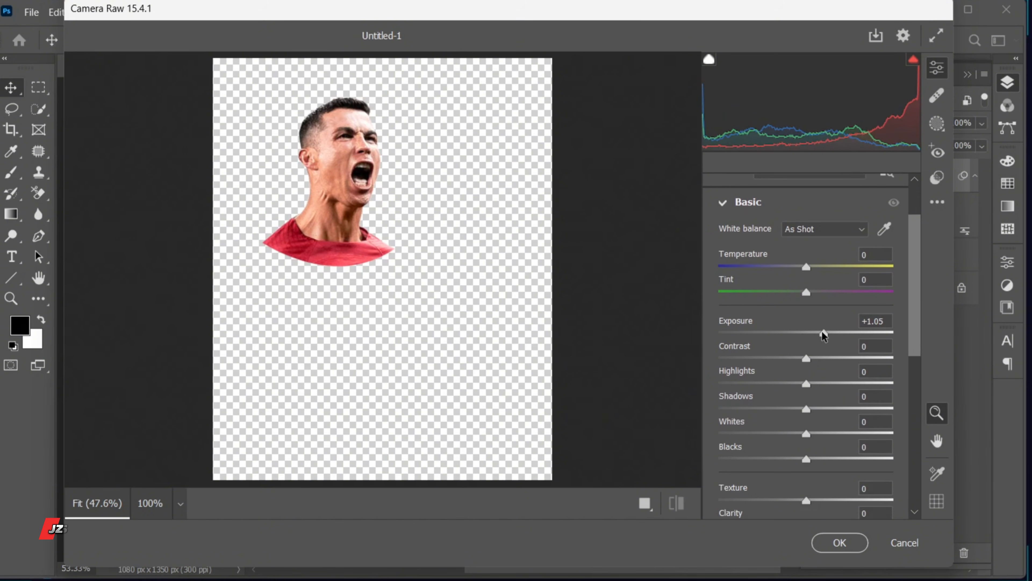
scroll(825, 342, down, 7)
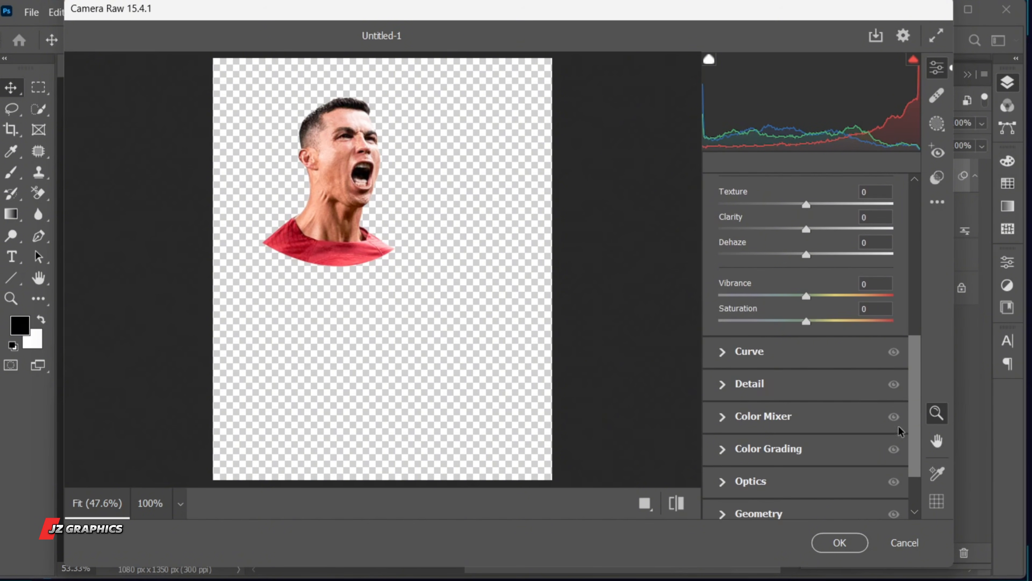
drag(806, 321, 719, 322)
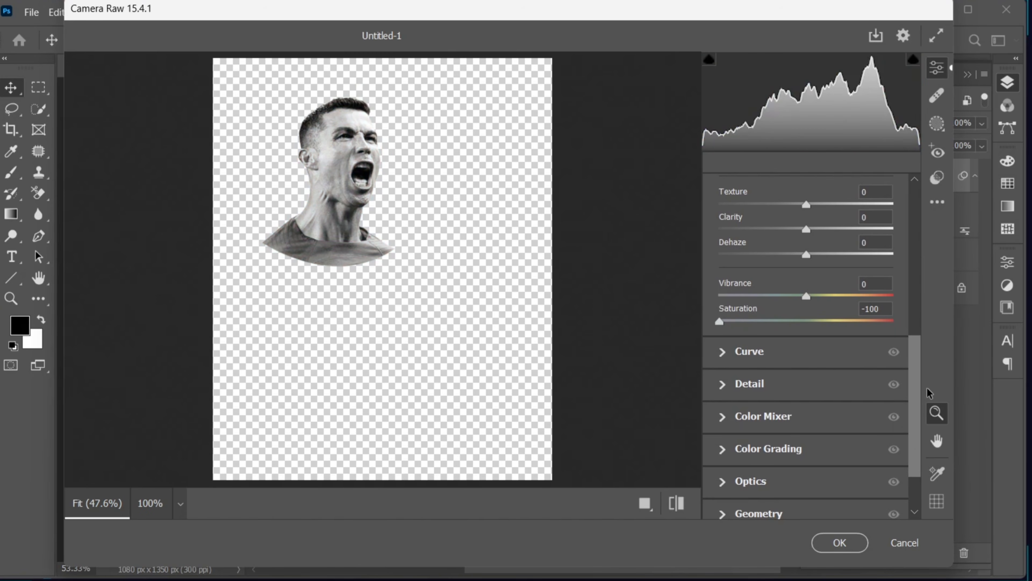
Step: Set Contrast to +3, Highlights to +34 and Shadows to +13 for the cutout
scroll(855, 299, up, 6)
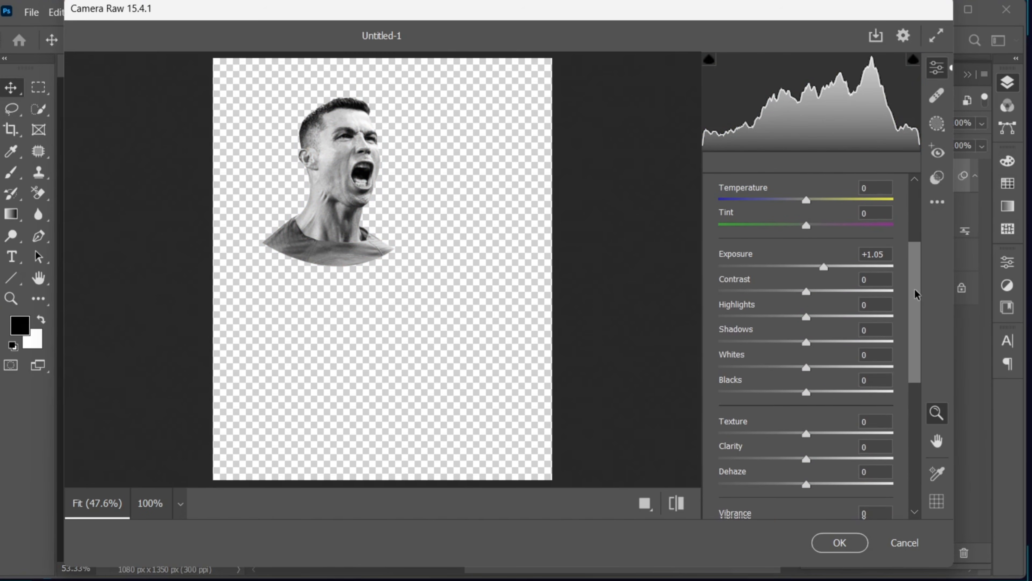
drag(806, 292, 820, 348)
scroll(915, 325, down, 3)
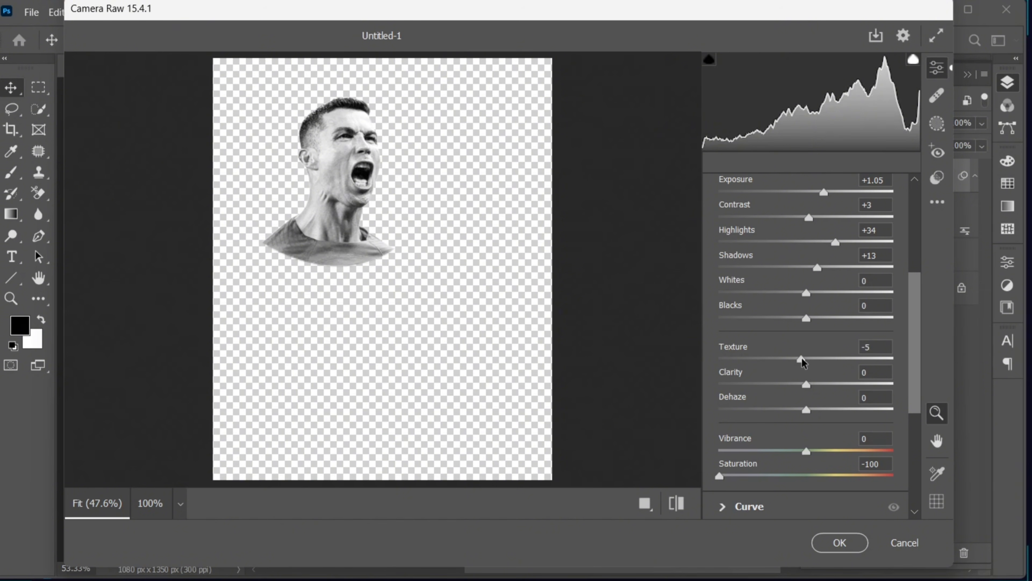
Step: Set Texture to -9, Clarity to +52 and Dehaze to +33, and apply the Camera Raw Filter
drag(802, 362, 853, 388)
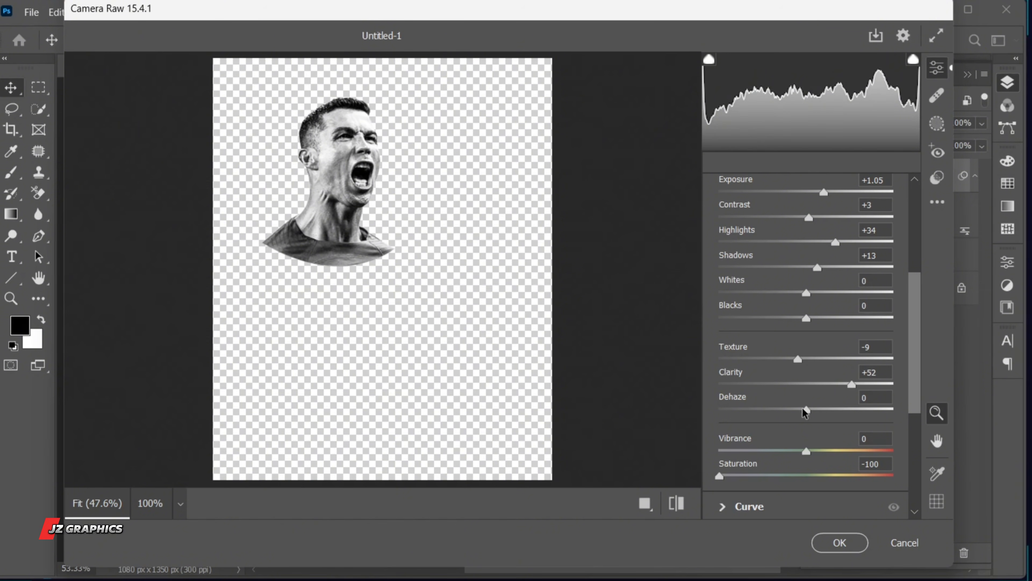
drag(803, 409, 835, 409)
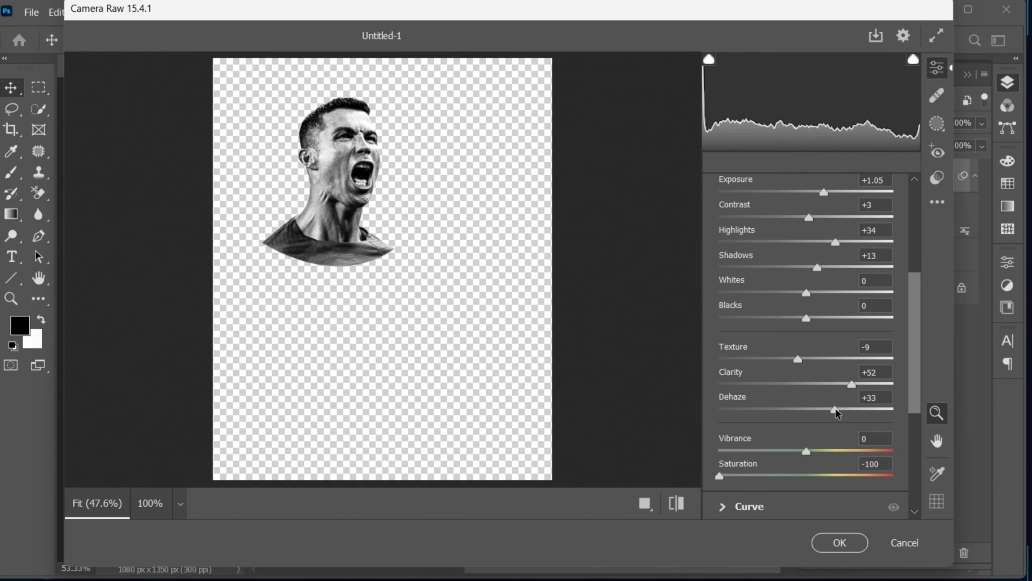
click(842, 544)
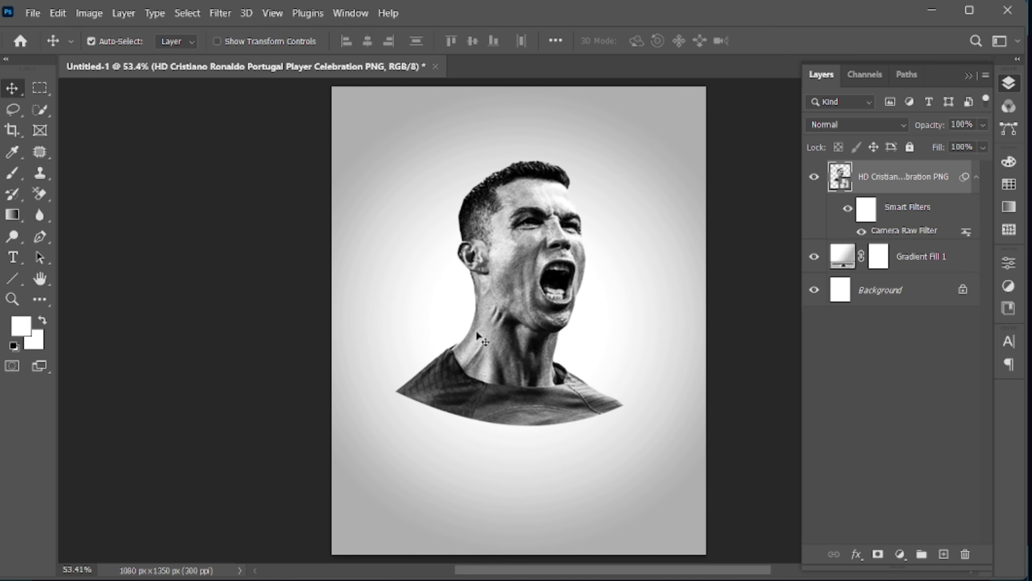
Step: Scale the black-and-white cutout to about 94% with Free Transform and shift it slightly upward on the canvas
drag(476, 332, 479, 325)
key(ctrl+t)
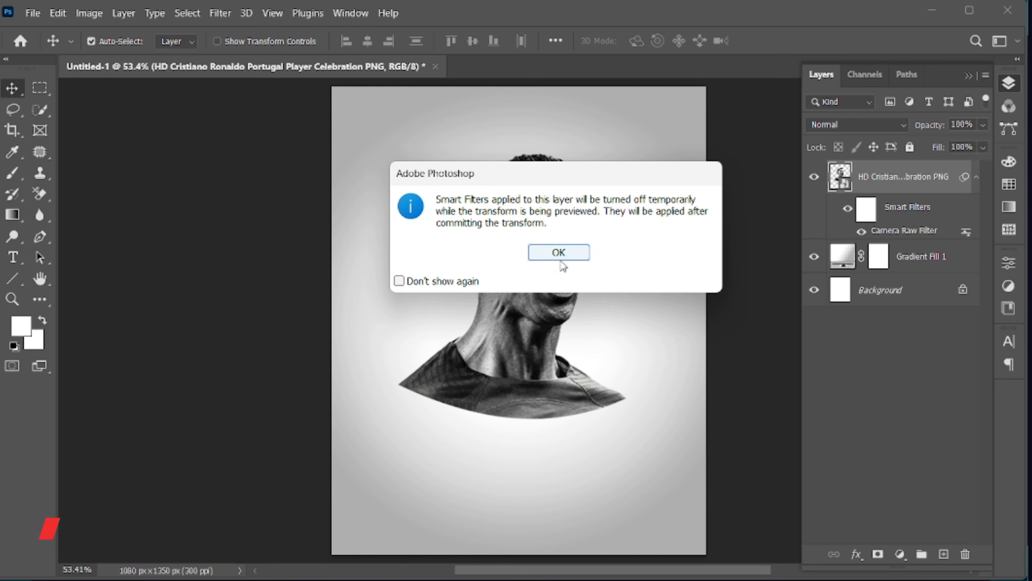
click(560, 259)
drag(578, 155, 580, 177)
drag(534, 320, 535, 311)
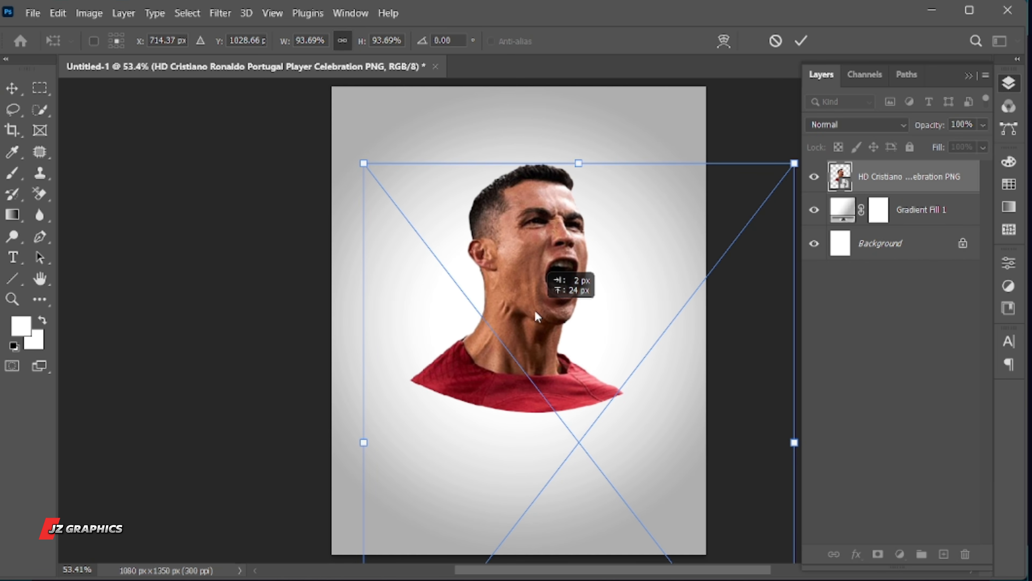
key(Return)
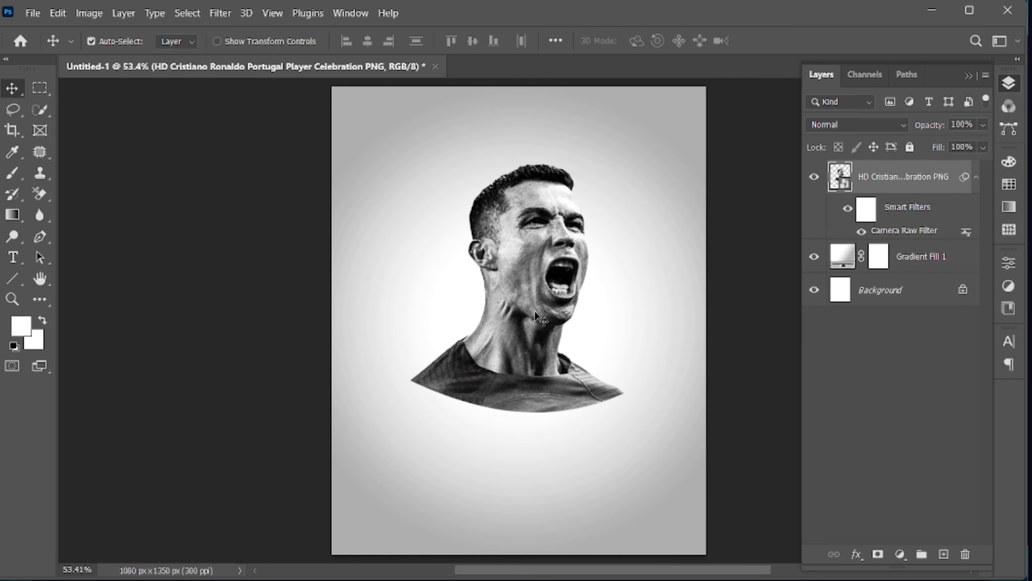
Step: Add the text "RONALDO" over the player's face and set its font to ! PEPSI !
click(13, 257)
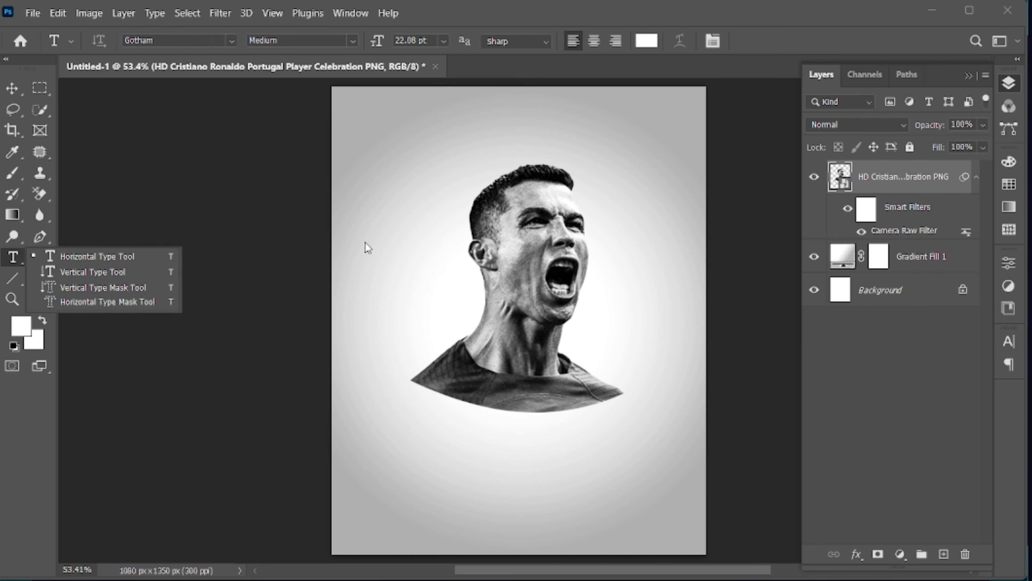
click(411, 226)
text(RONALDO)
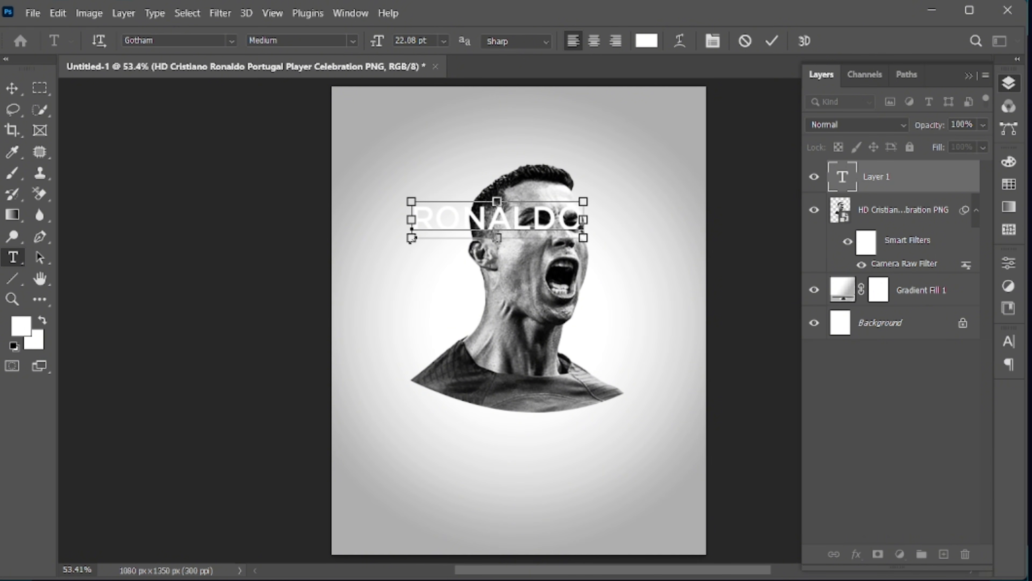
key(ctrl+a)
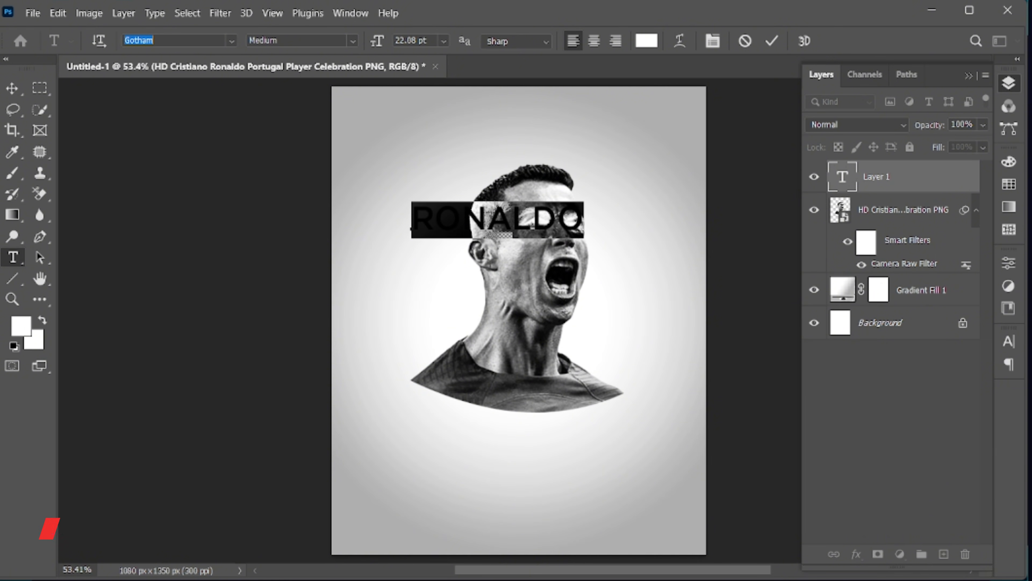
text(pepsi)
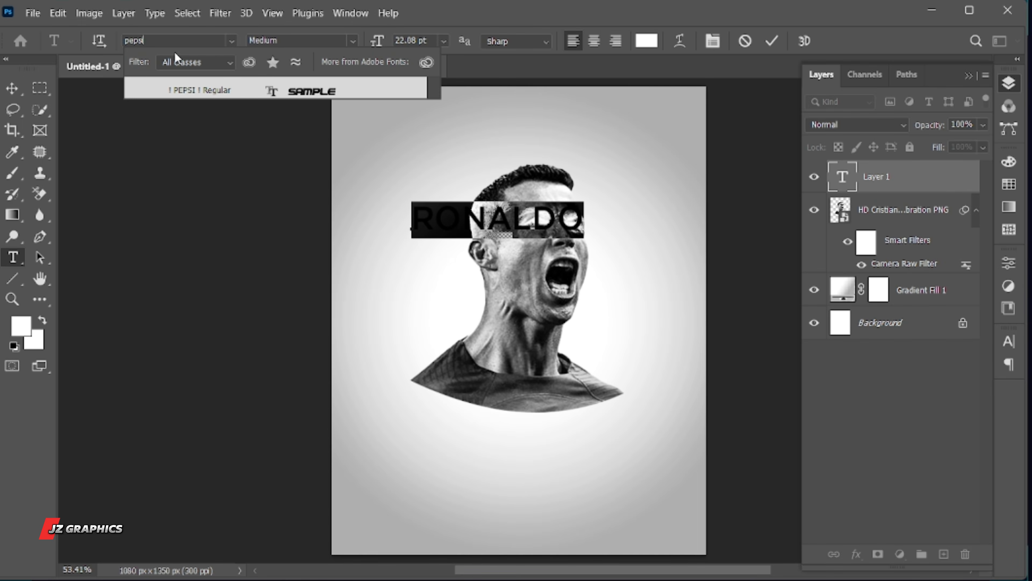
click(185, 90)
Step: Change the RONALDO text's colour to a strong red and commit the text
click(646, 40)
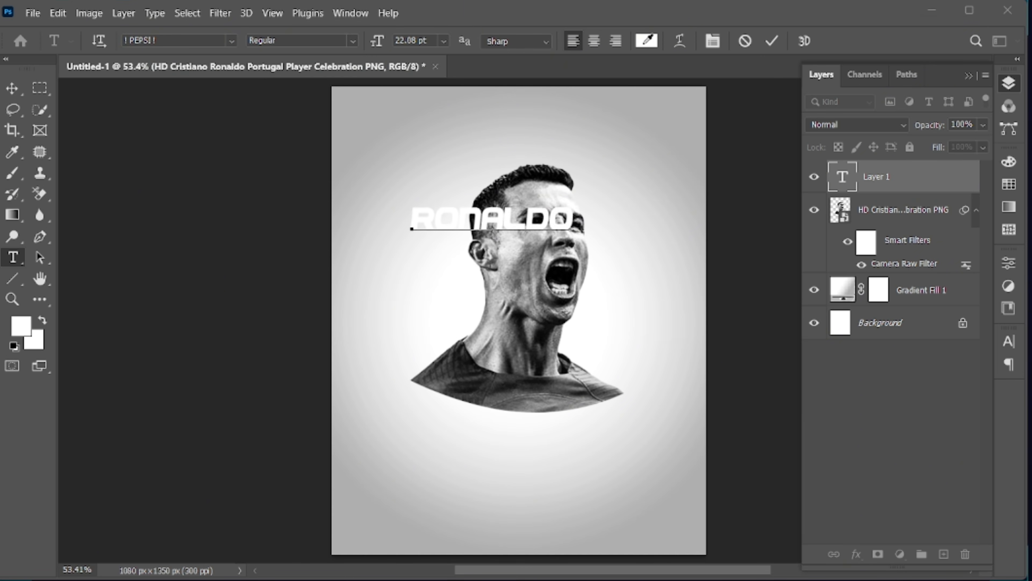
drag(742, 166, 749, 126)
click(903, 78)
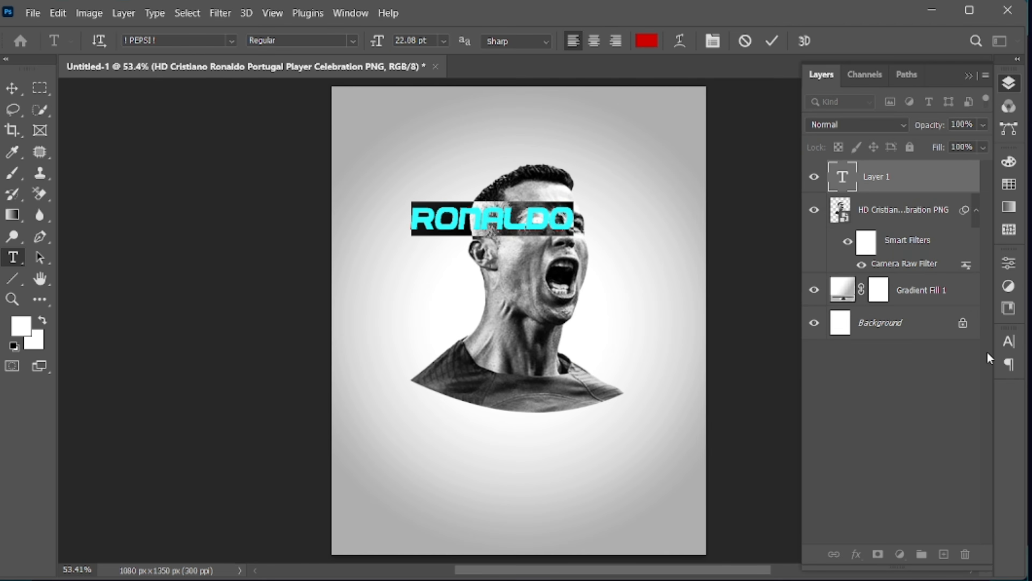
click(1007, 341)
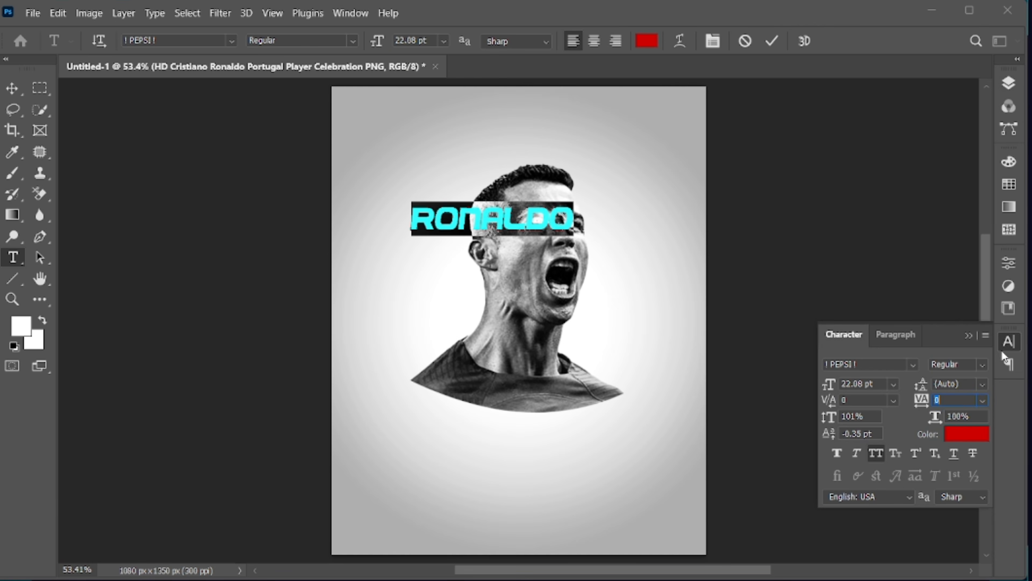
click(968, 335)
click(772, 41)
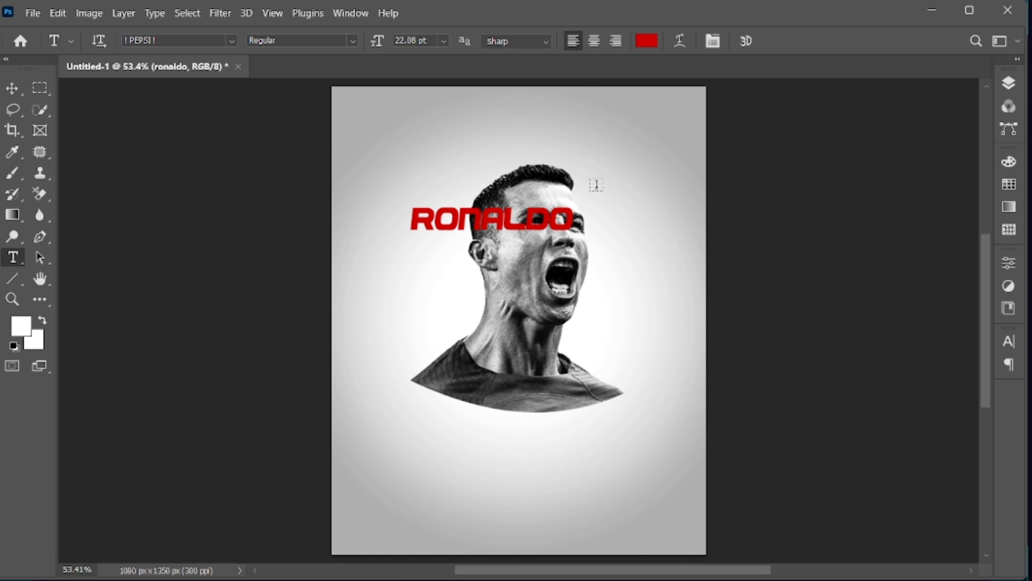
Step: Rotate the RONALDO text to -90°, scale it to about 128%, and place it vertically over the left part of the head
key(v)
key(ctrl+t)
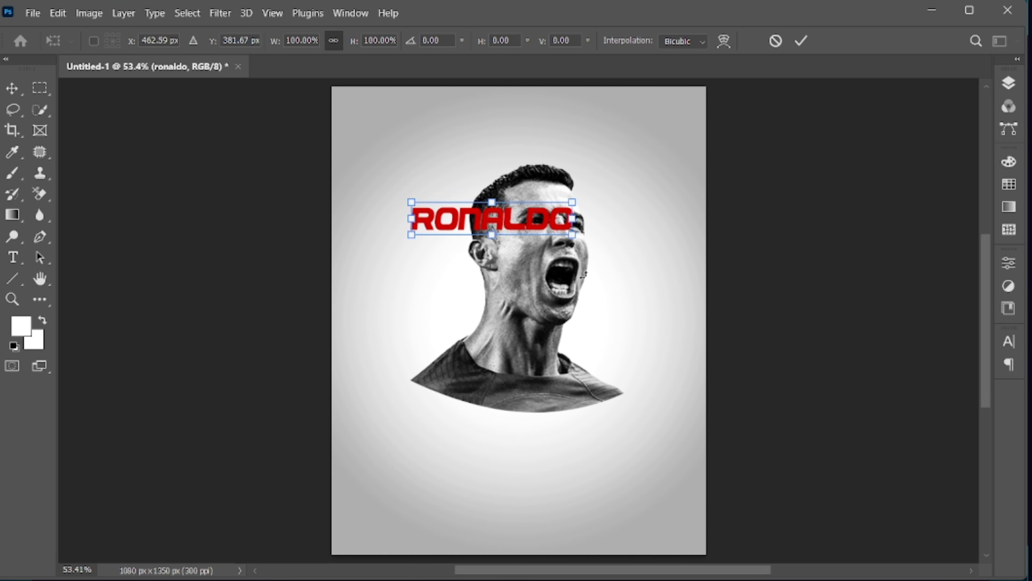
drag(569, 234, 469, 263)
drag(496, 183, 494, 207)
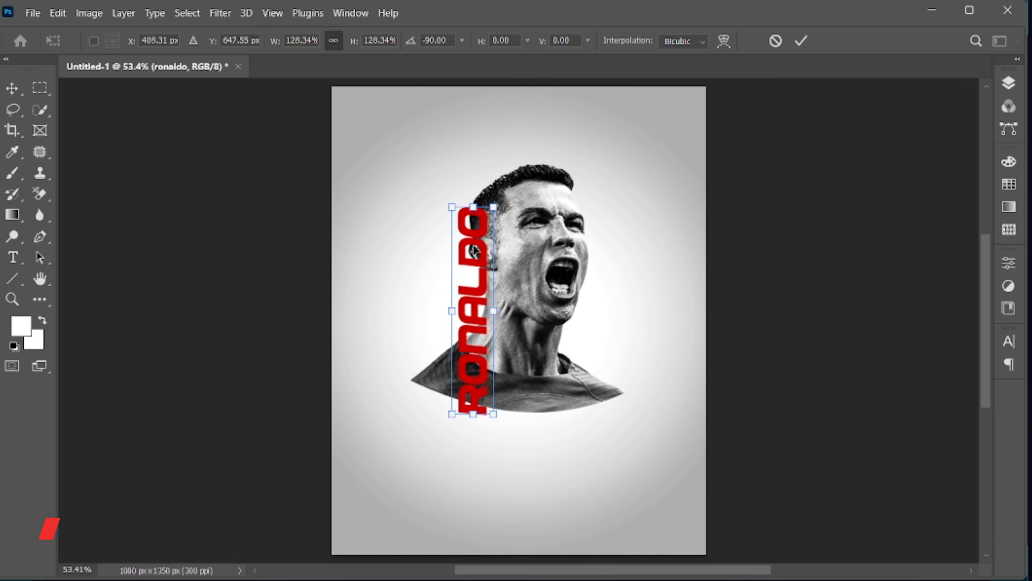
drag(479, 249, 524, 222)
key(Return)
Step: Enlarge the vertical text by about 115% and nudge it so it runs from the hair down to the chest curve
key(ctrl+space)
key(ctrl+t)
mouse_move(533, 470)
mouse_down()
mouse_move(539, 492)
mouse_move(514, 472)
mouse_up()
key(shift+Up)
key(Up)
key(Up)
key(Left)
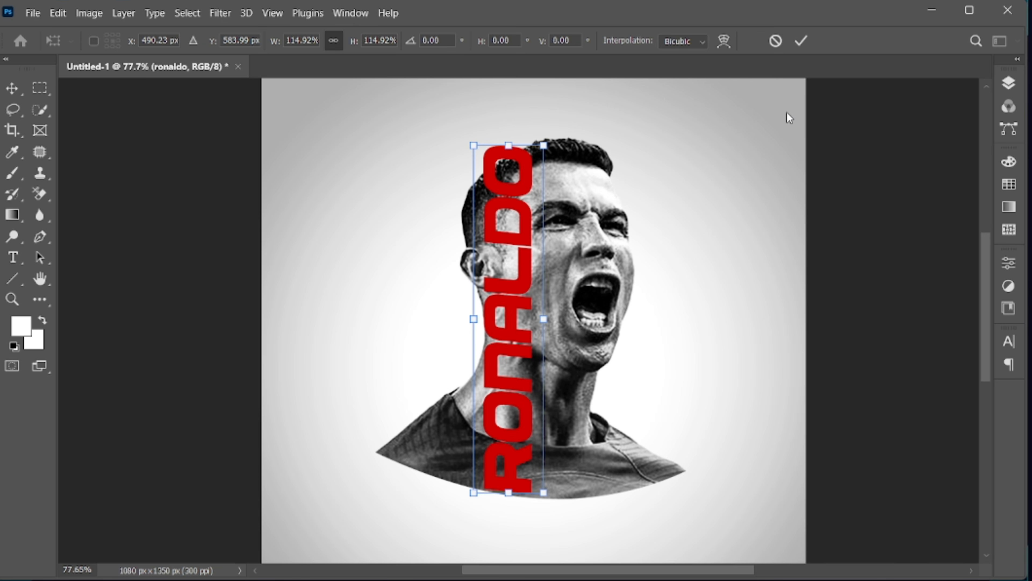
click(801, 41)
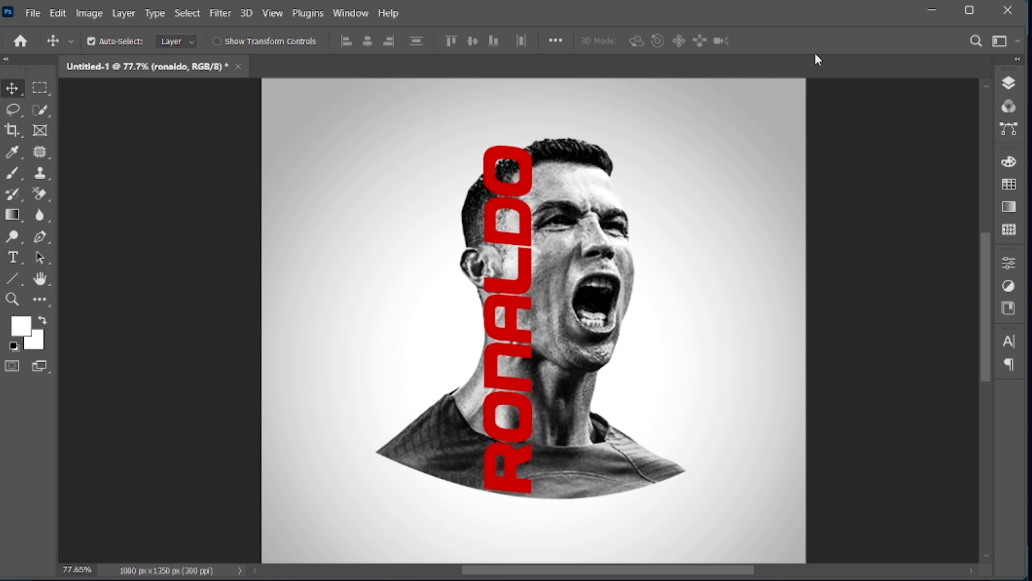
Step: Duplicate the player cutout layer and move the copy above the ronaldo text layer
click(1010, 82)
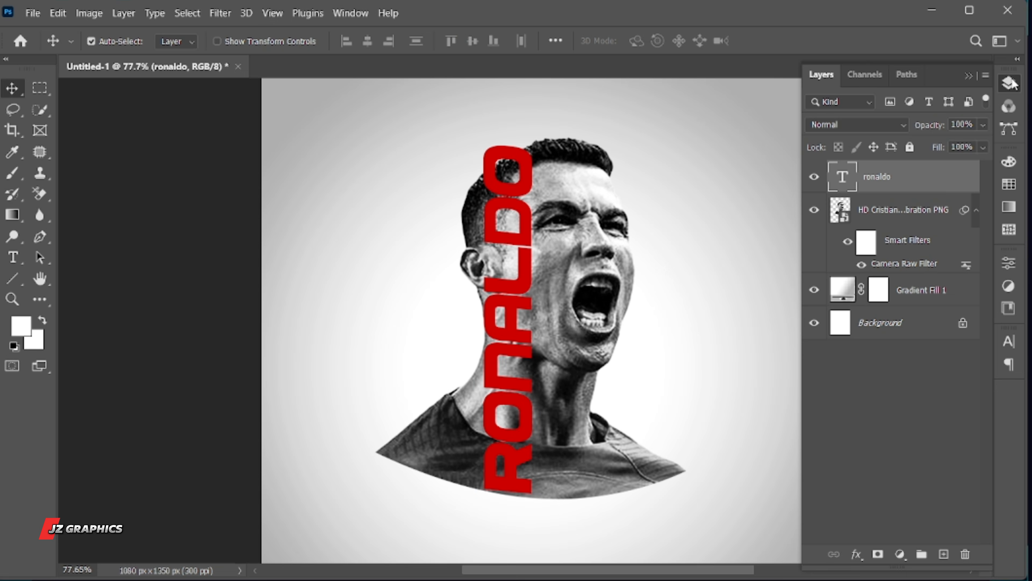
key(ctrl+0)
click(898, 215)
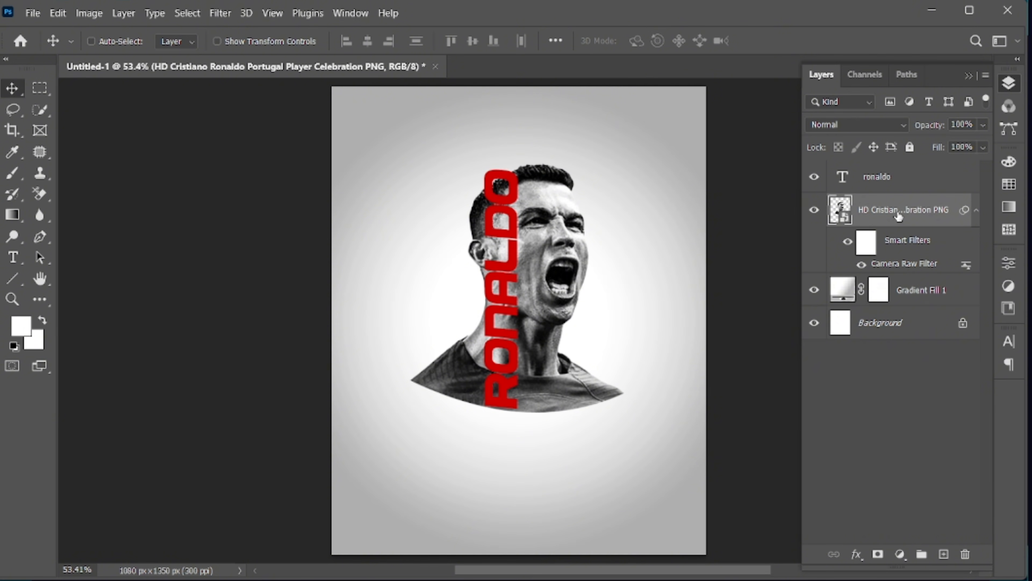
key(ctrl+j)
drag(896, 216, 894, 174)
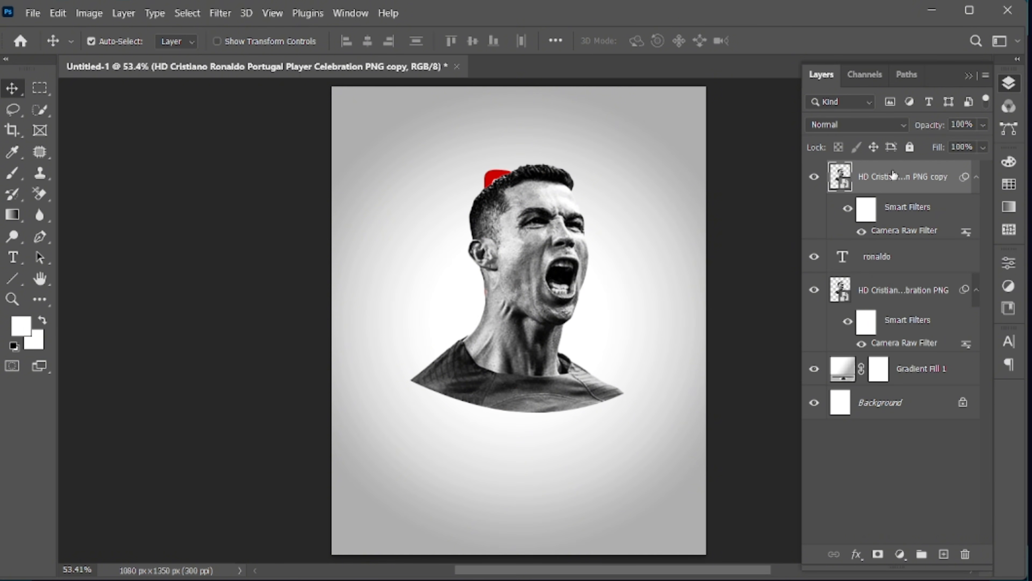
Step: Hide the top cutout copy and, with the original cutout layer active, marquee-select the player's left side up to the text's right edge
click(814, 178)
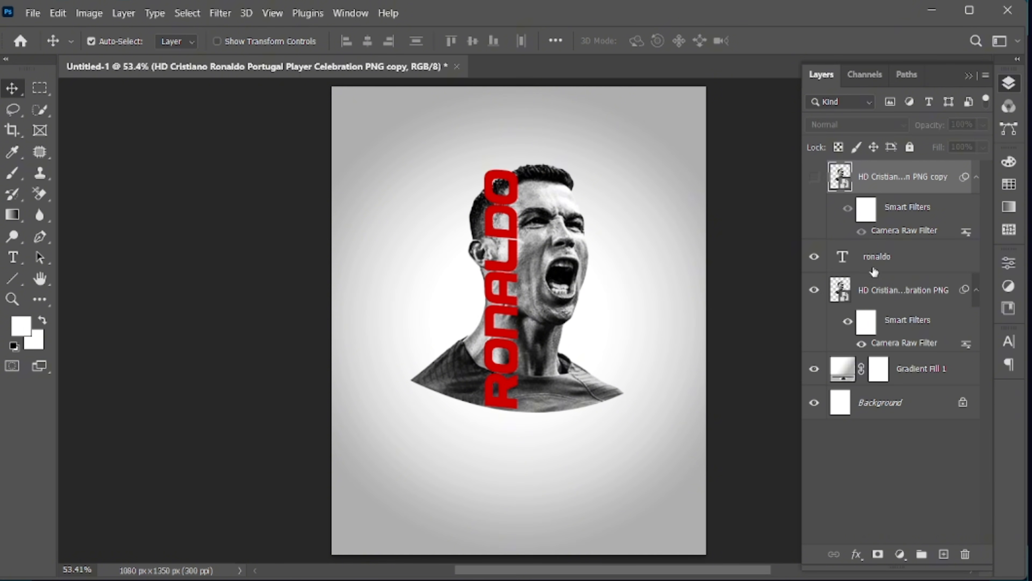
click(891, 303)
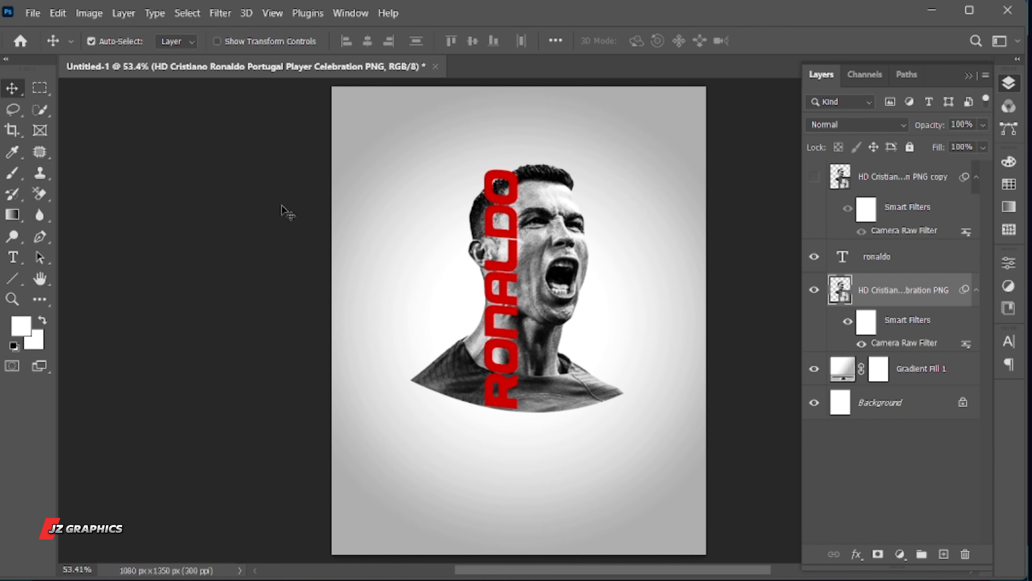
key(m)
key(ctrl+space)
drag(479, 178, 516, 177)
key(space)
drag(368, 160, 524, 507)
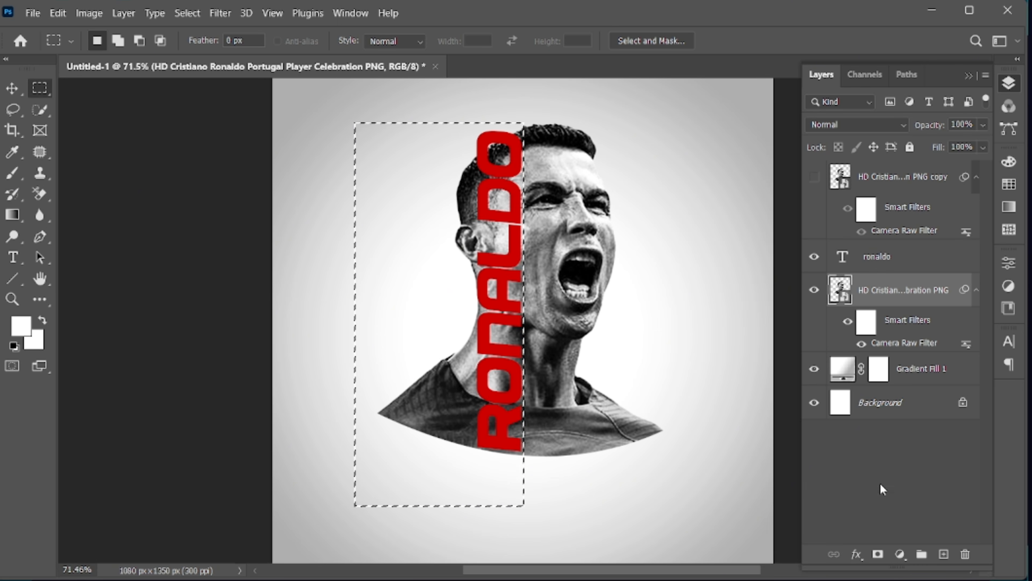
Step: Mask out the marquee-selected part of the original player cutout with an inverted layer mask
alt+click(878, 553)
key(v)
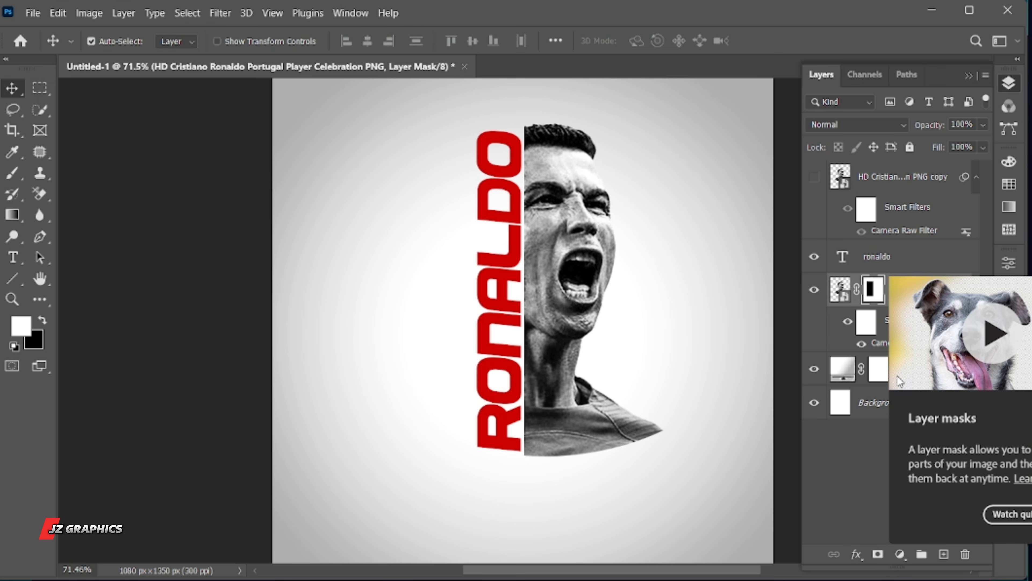
click(887, 297)
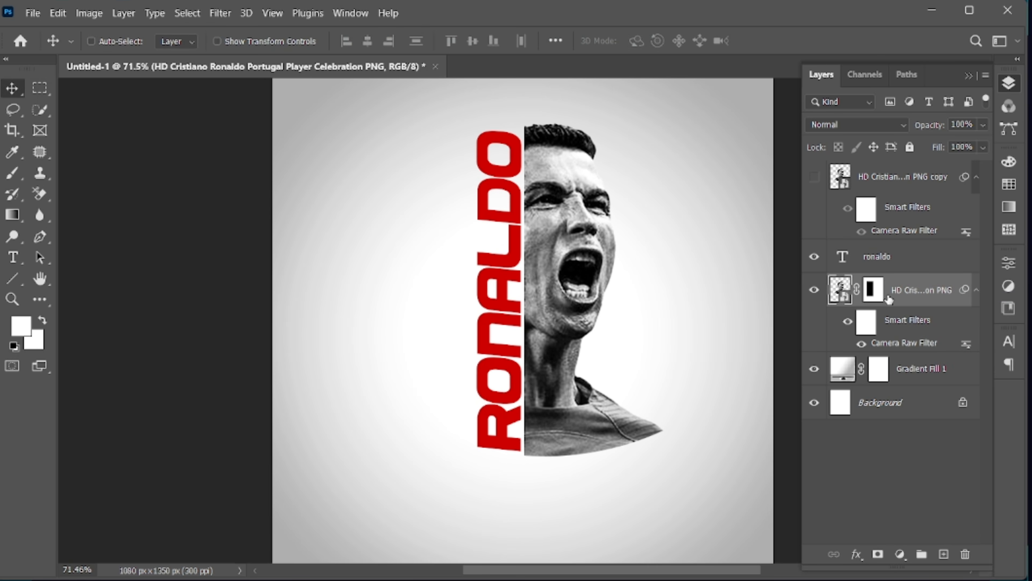
Step: Show the top player cutout copy and clip it to the ronaldo text layer with a clipping mask
key(ctrl+0)
click(814, 176)
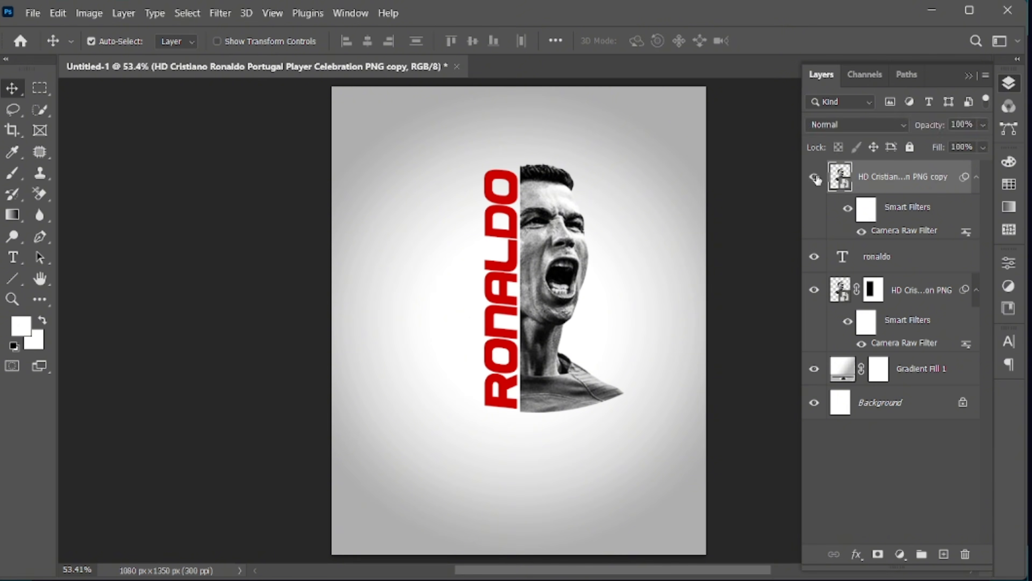
right_click(864, 179)
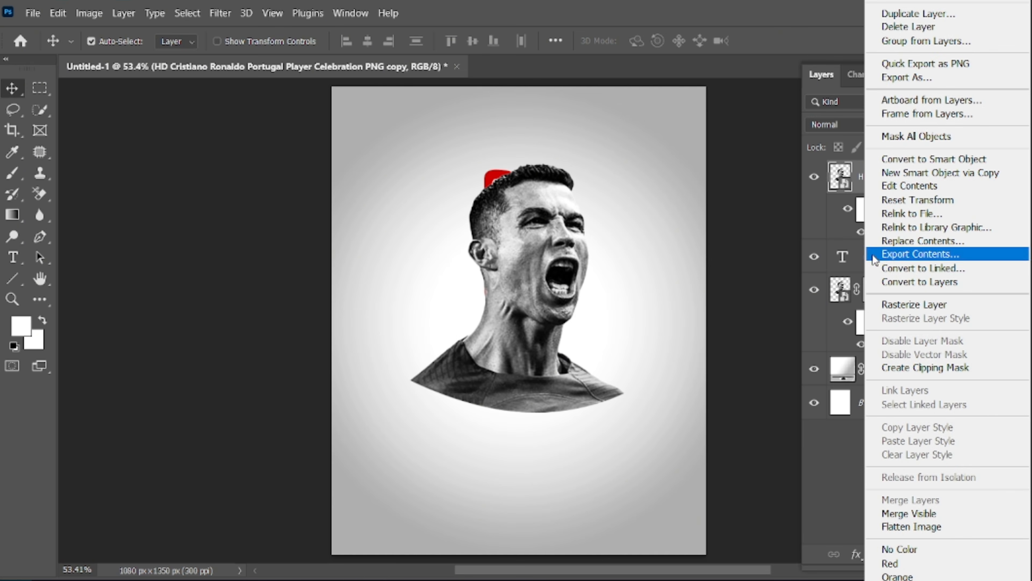
click(890, 368)
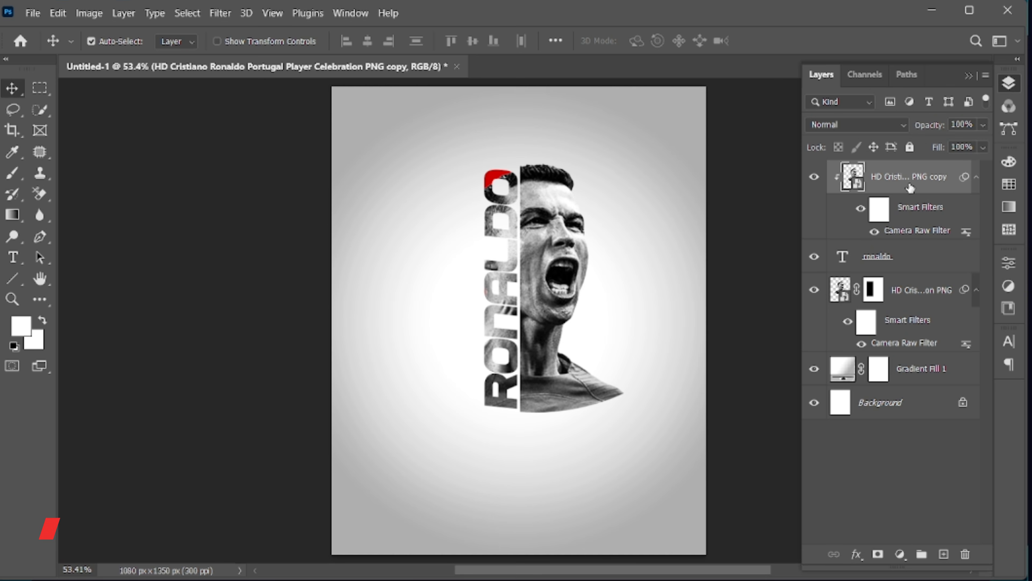
Step: Add a clipped Hue/Saturation adjustment over the text with Colorize on, Hue 0, Saturation 78 and Lightness -32
click(898, 554)
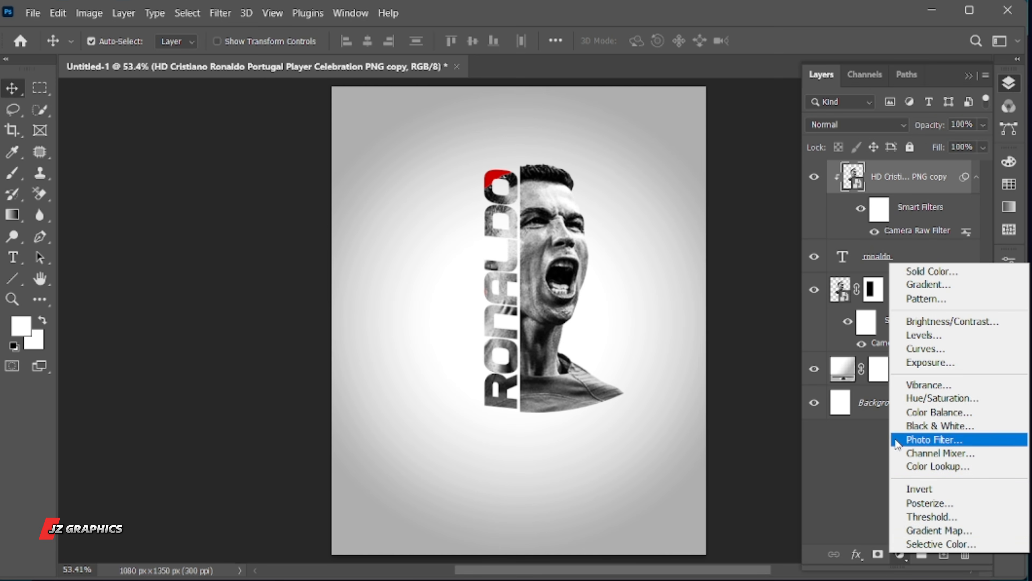
click(934, 398)
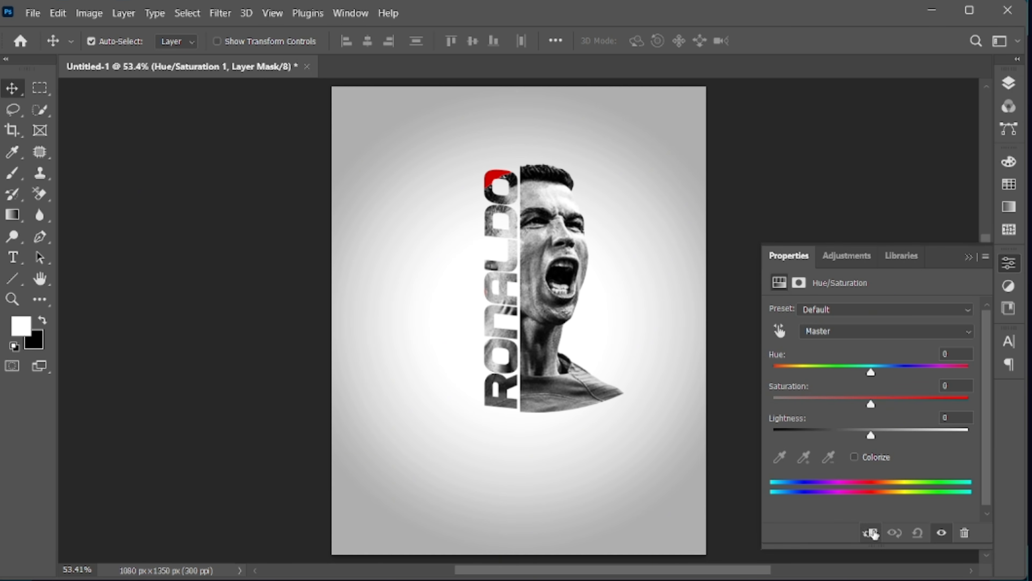
click(873, 461)
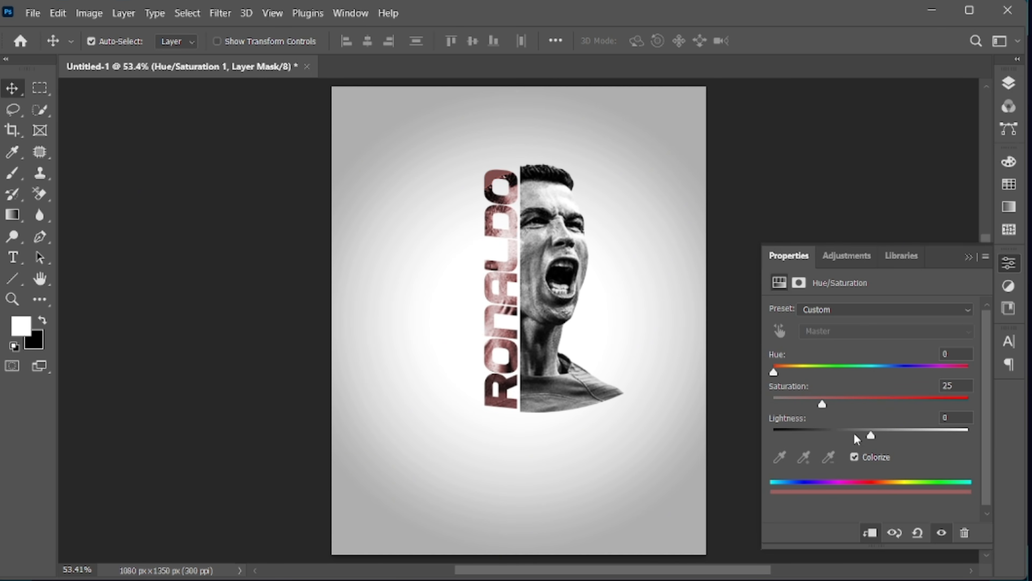
drag(824, 407, 839, 434)
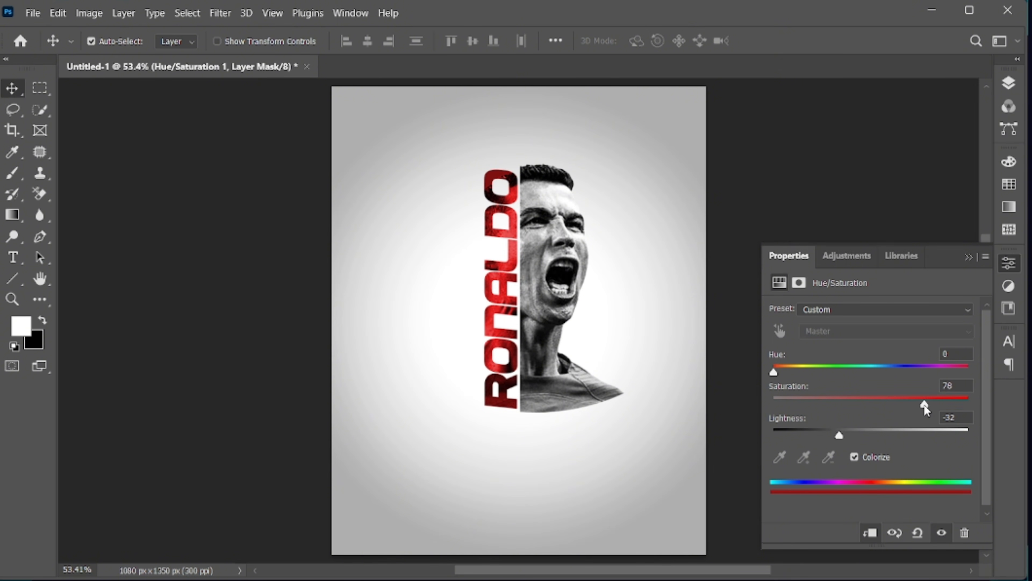
click(968, 257)
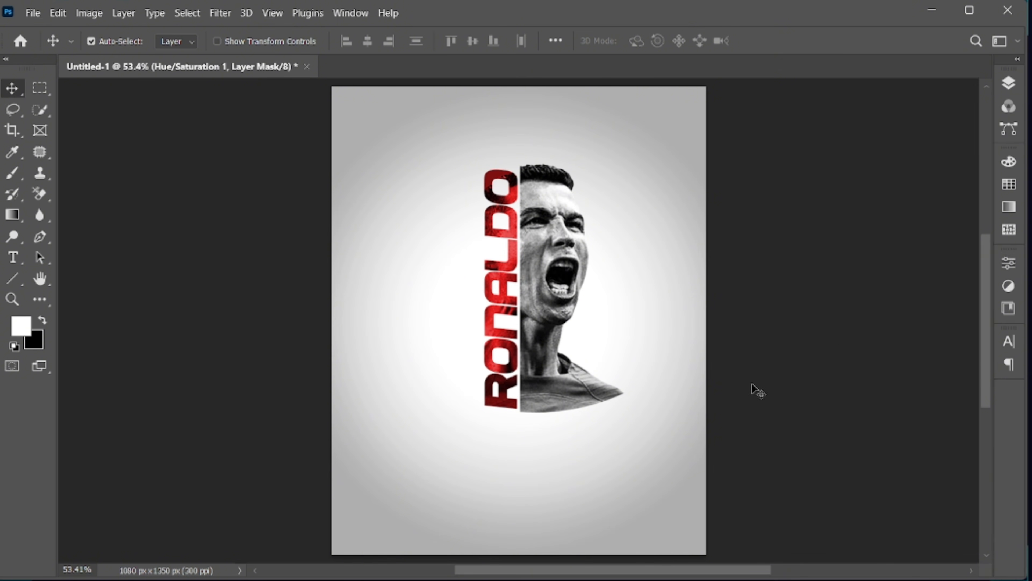
Step: Slightly enlarge the vertical ronaldo text and nudge it so its ends line up with the cutout's hair and chest curve
click(1010, 83)
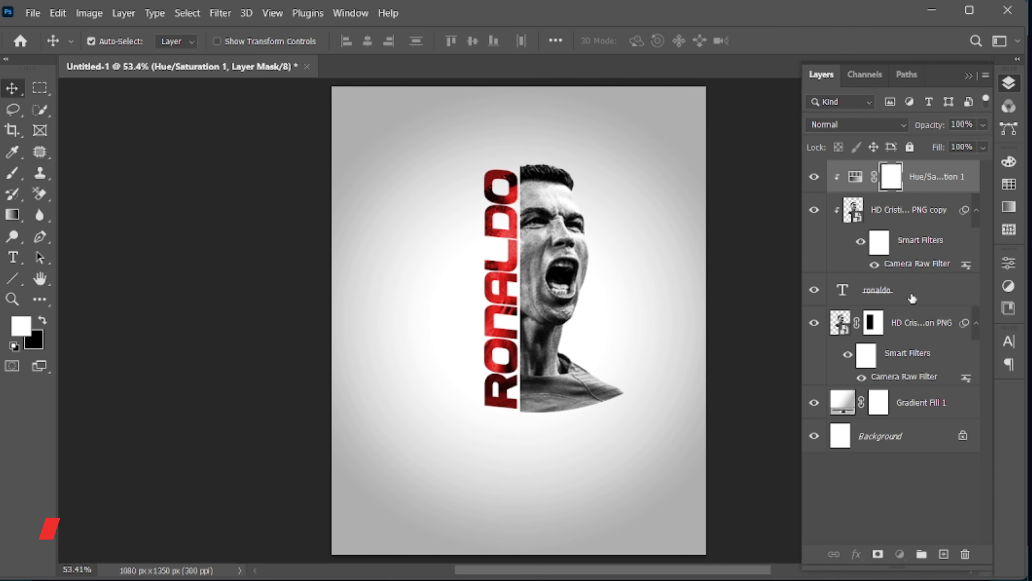
click(912, 298)
key(ctrl+t)
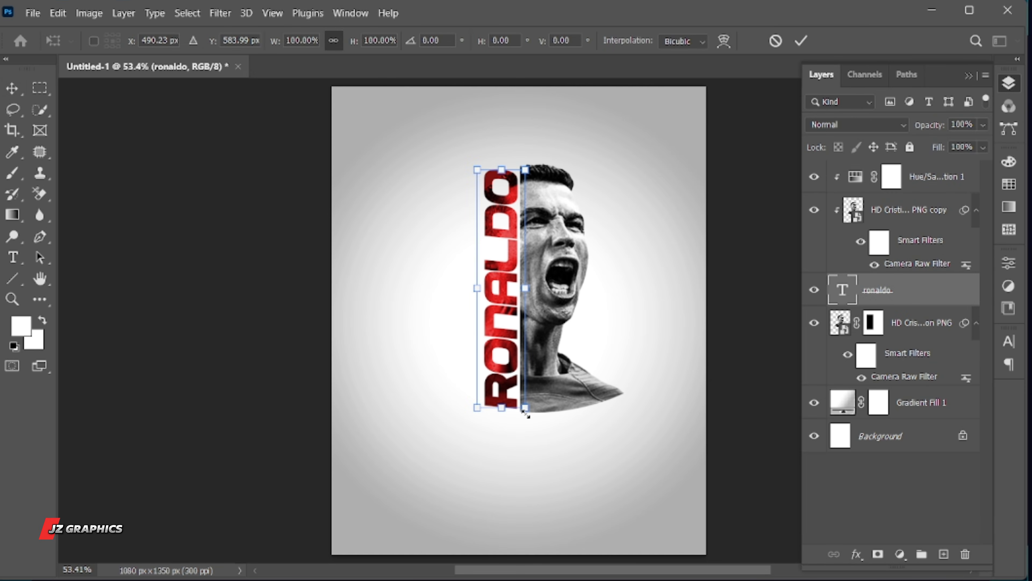
drag(526, 414, 527, 418)
key(Up)
key(Left)
key(Right)
key(Return)
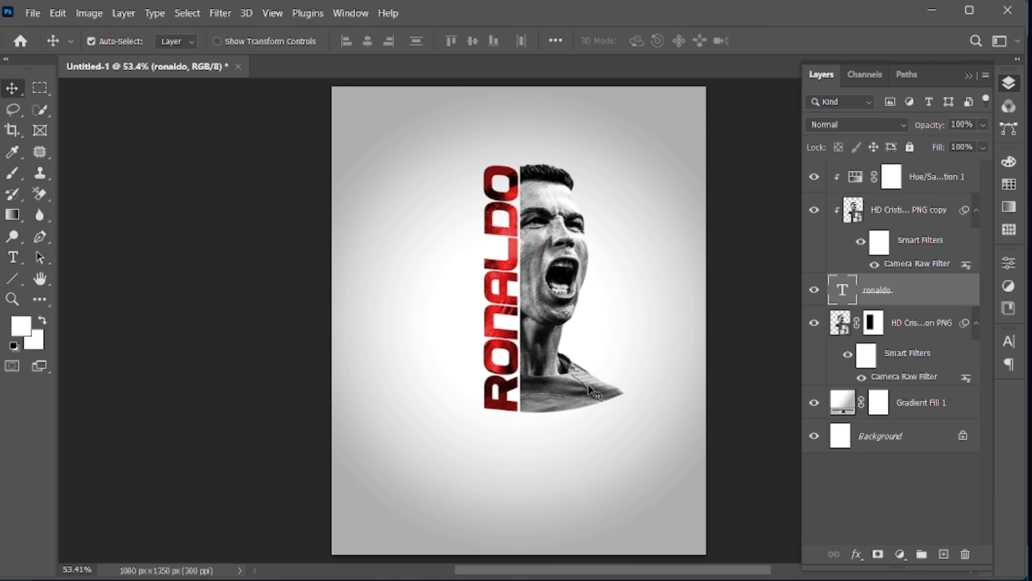
Step: Place Cristiano Ronaldo.jpg as an embedded image above the Hue/Saturation layer, scaled to 47.26%
click(935, 181)
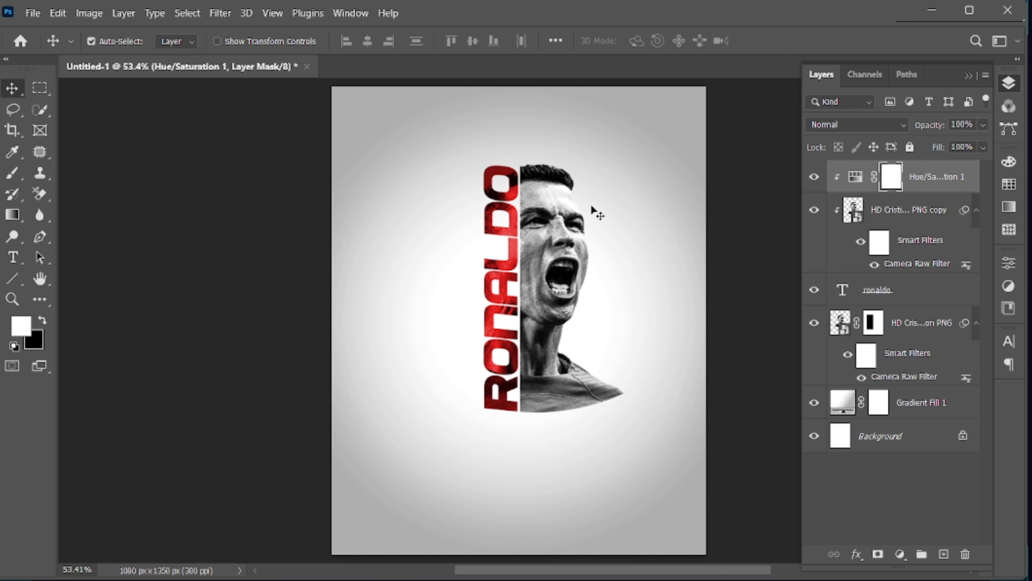
click(27, 12)
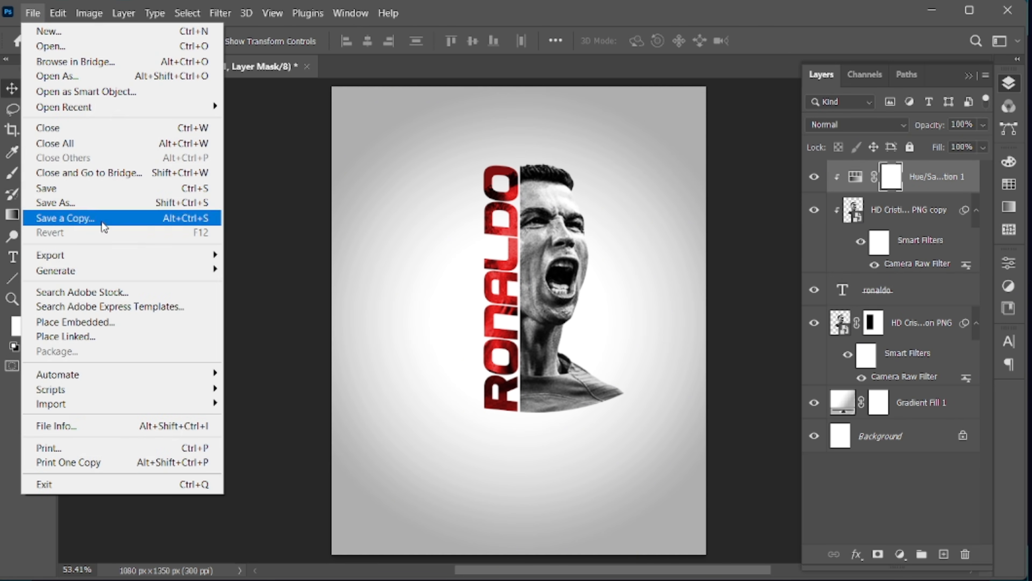
click(116, 322)
click(275, 146)
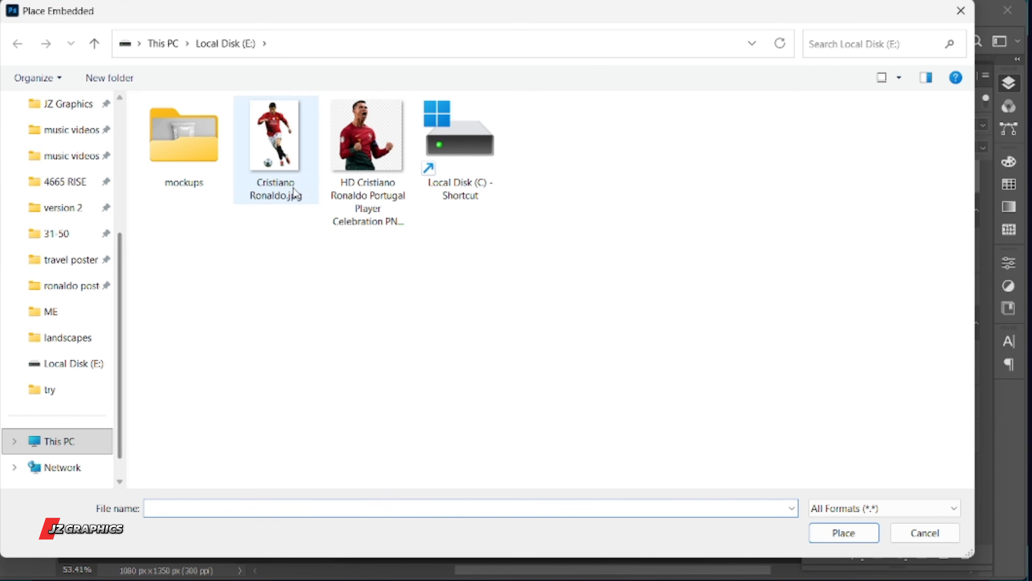
click(831, 540)
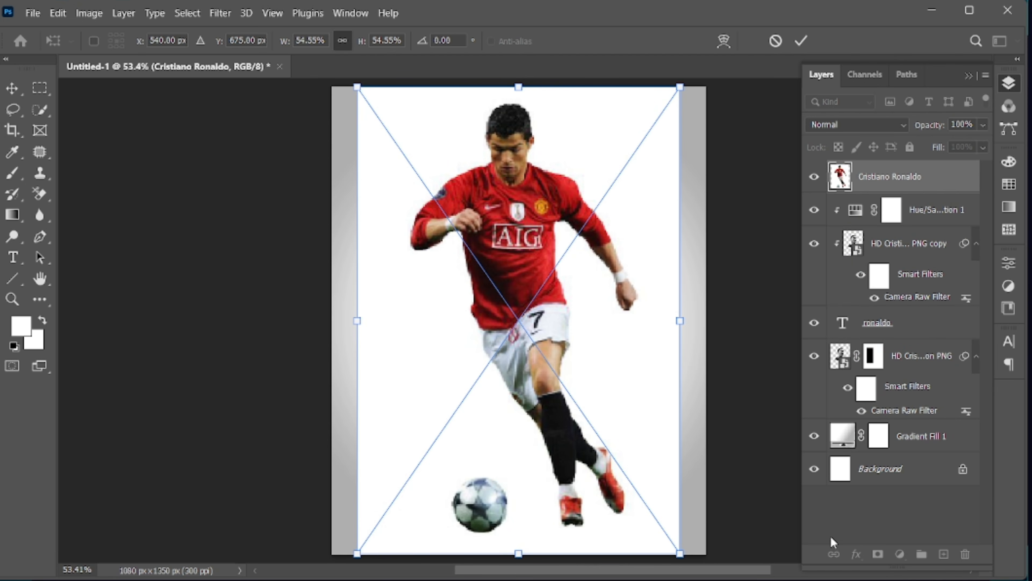
drag(680, 88, 660, 118)
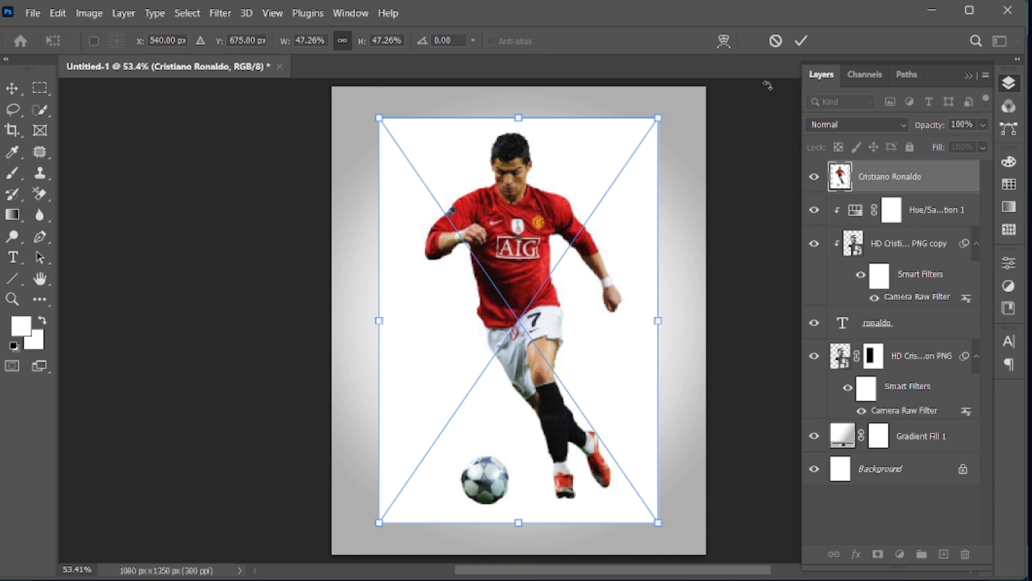
click(801, 40)
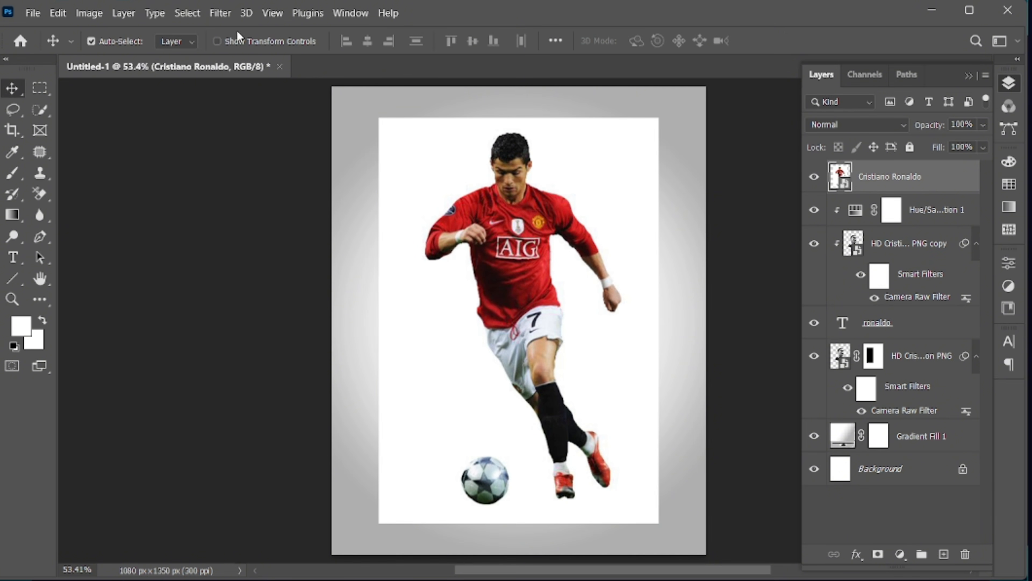
Step: Select the running player and the ball in the placed image and mask out its white background
click(187, 12)
click(250, 200)
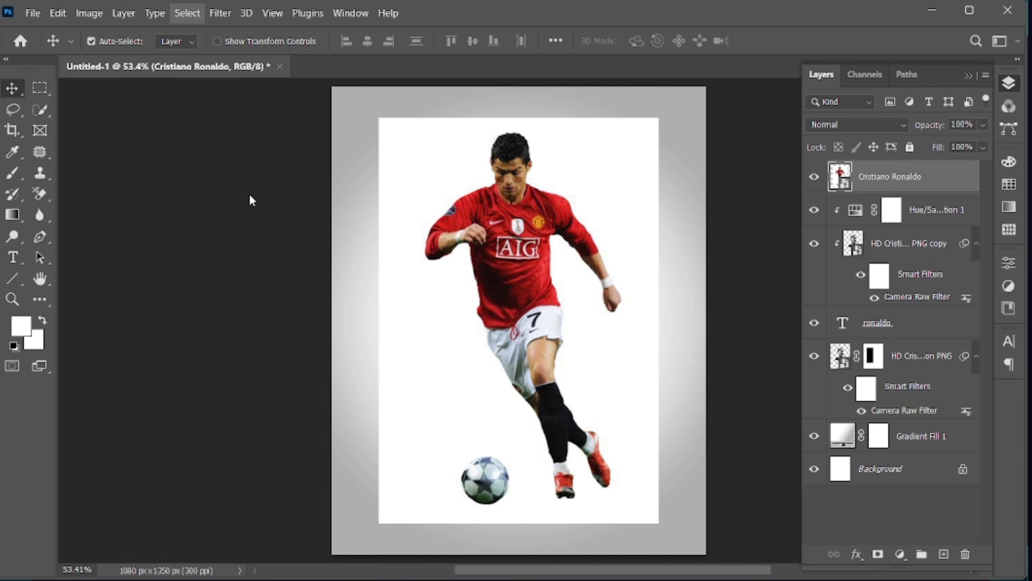
click(39, 111)
click(99, 125)
key(bracketright)
key(bracketright)
key(bracketright)
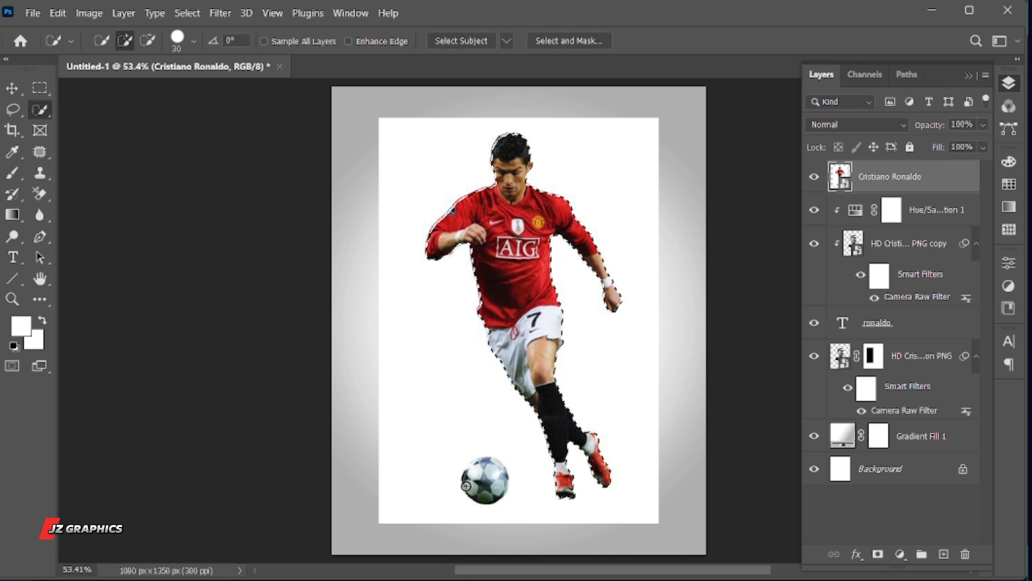
click(480, 482)
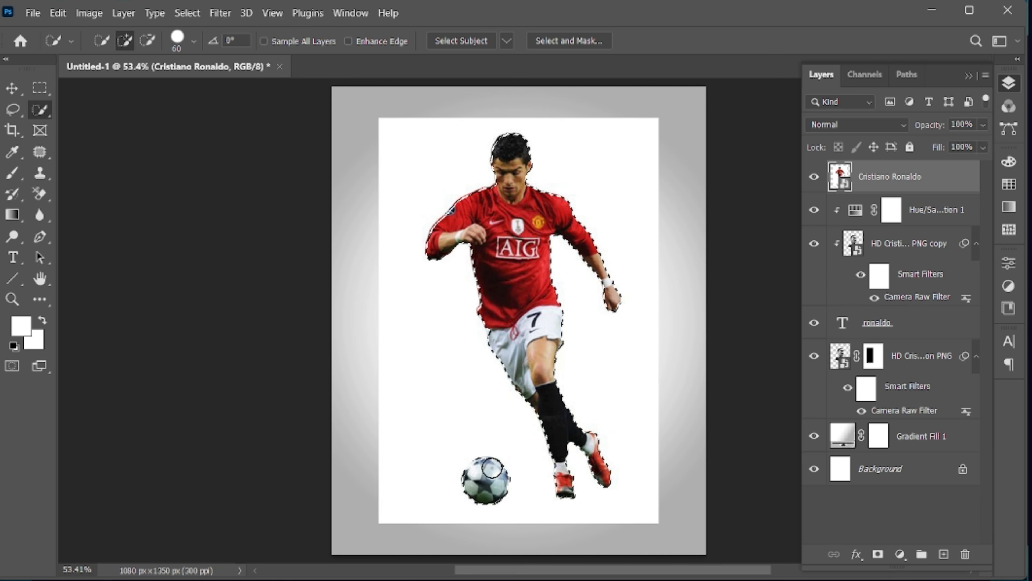
key(v)
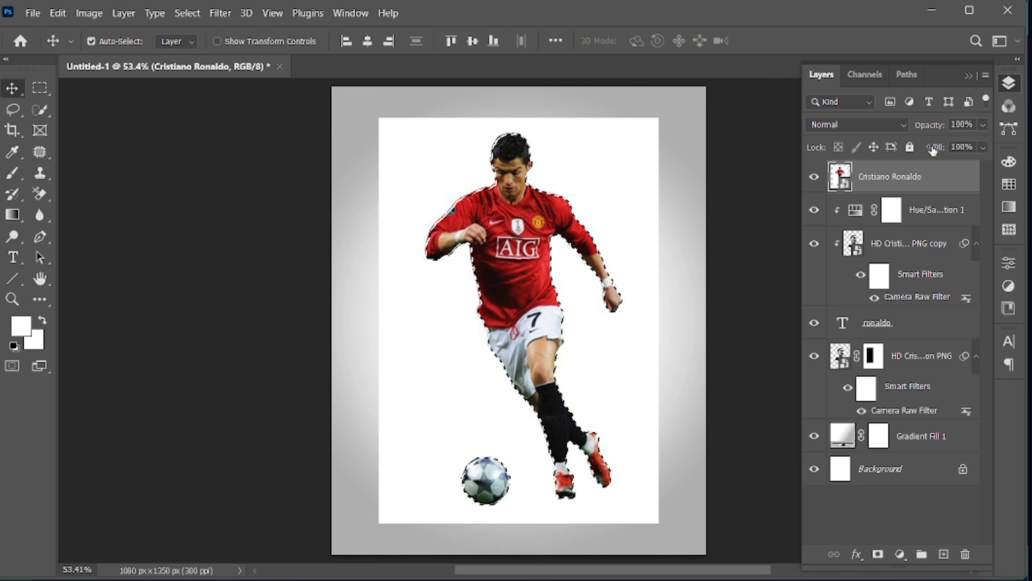
click(878, 554)
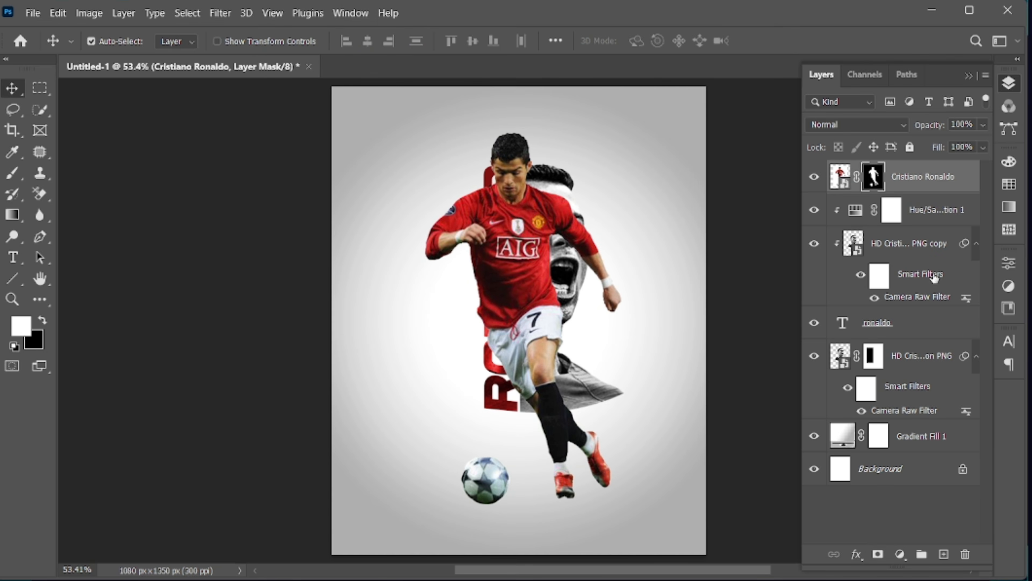
Step: Scale the masked running player to 47.78% and position it over the lower right of the face cutout
click(840, 176)
key(ctrl+t)
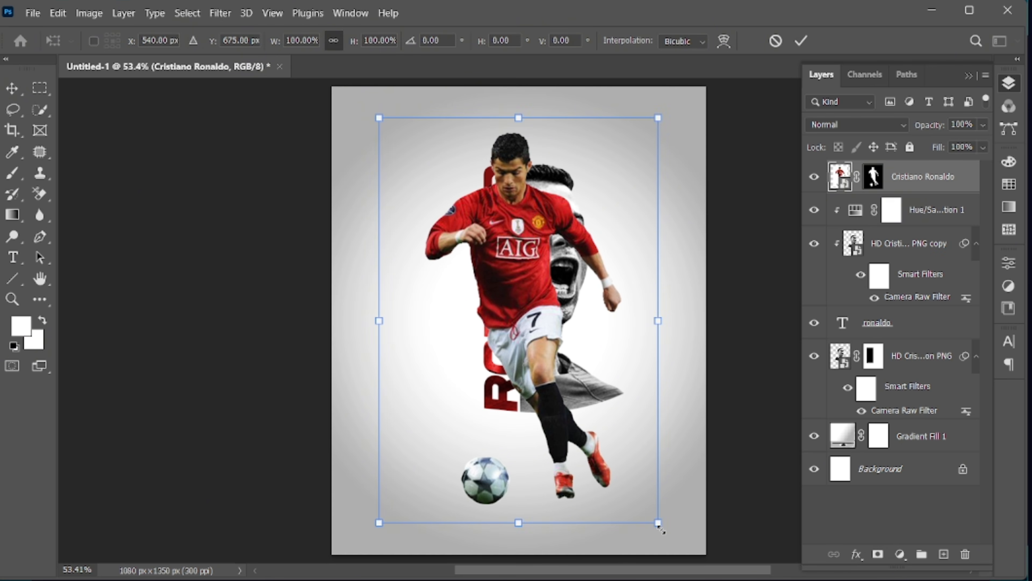
drag(659, 525, 562, 466)
drag(542, 268, 626, 344)
drag(683, 514, 668, 490)
drag(616, 408, 612, 397)
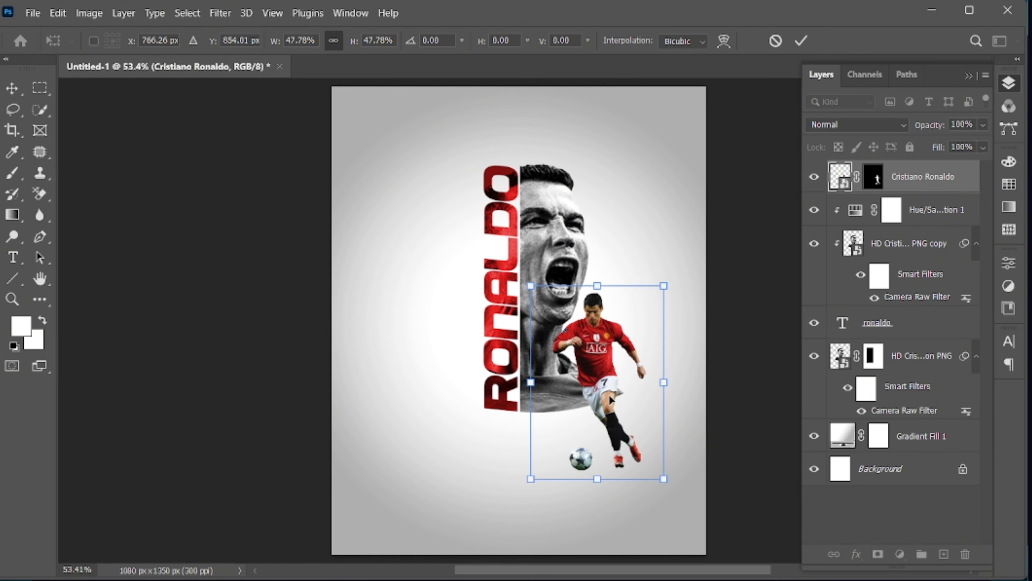
key(Up)
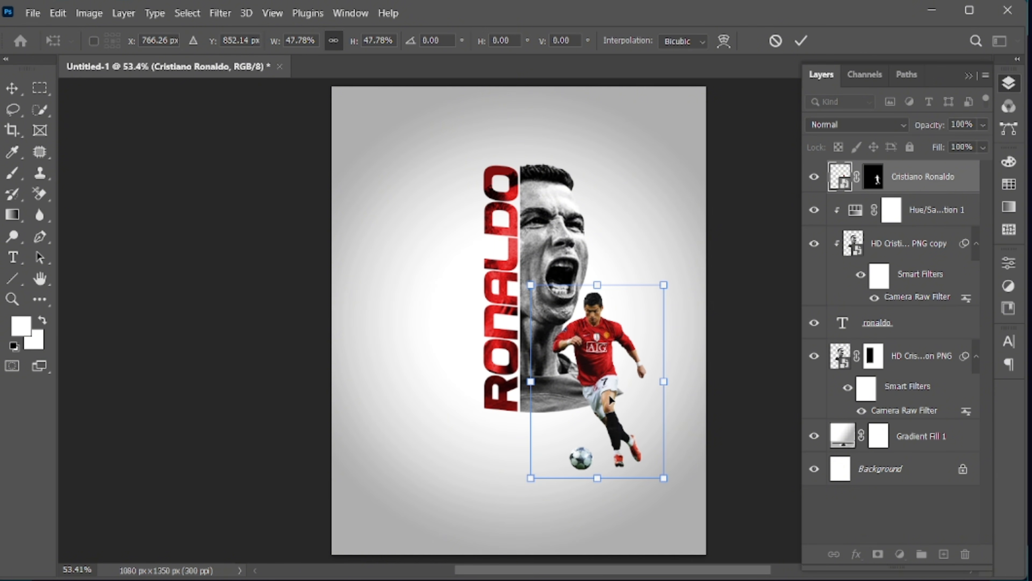
click(802, 38)
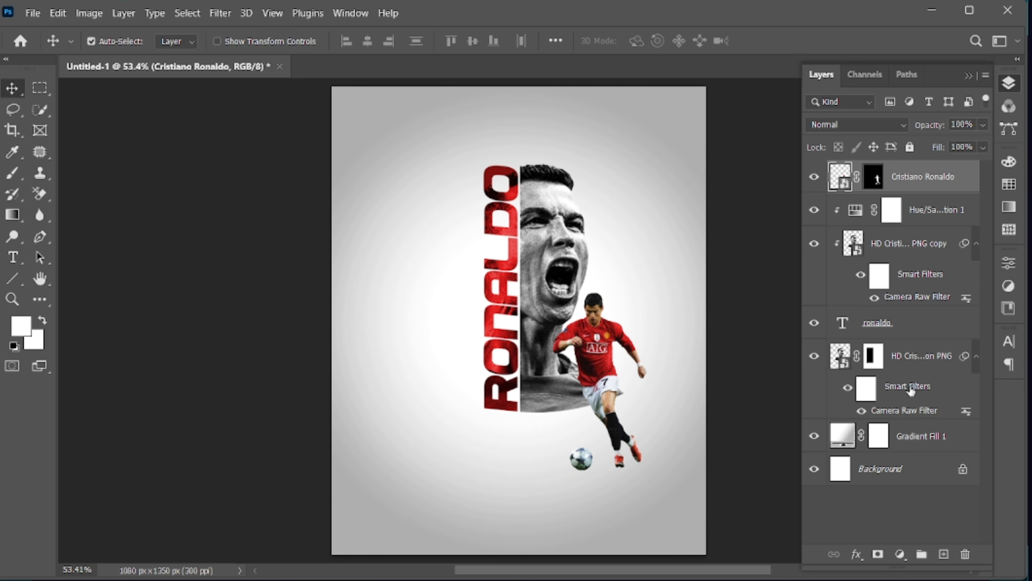
Step: Select all layers above the gradient fill and scale them together to 123.24%, centred on the canvas
shift+click(910, 368)
key(ctrl+t)
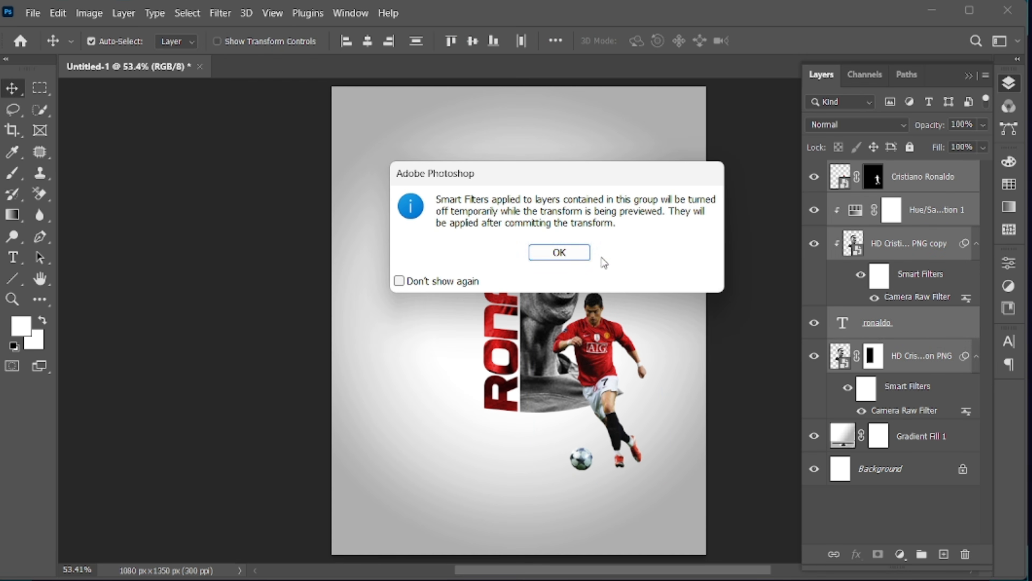
click(569, 254)
drag(663, 478, 686, 507)
drag(619, 404, 601, 396)
drag(663, 501, 675, 513)
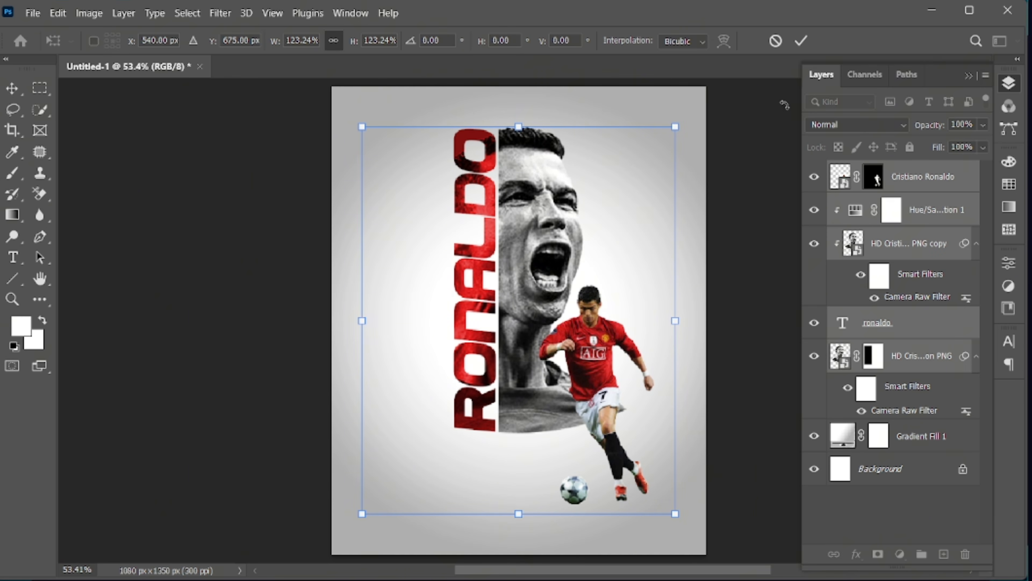
click(807, 40)
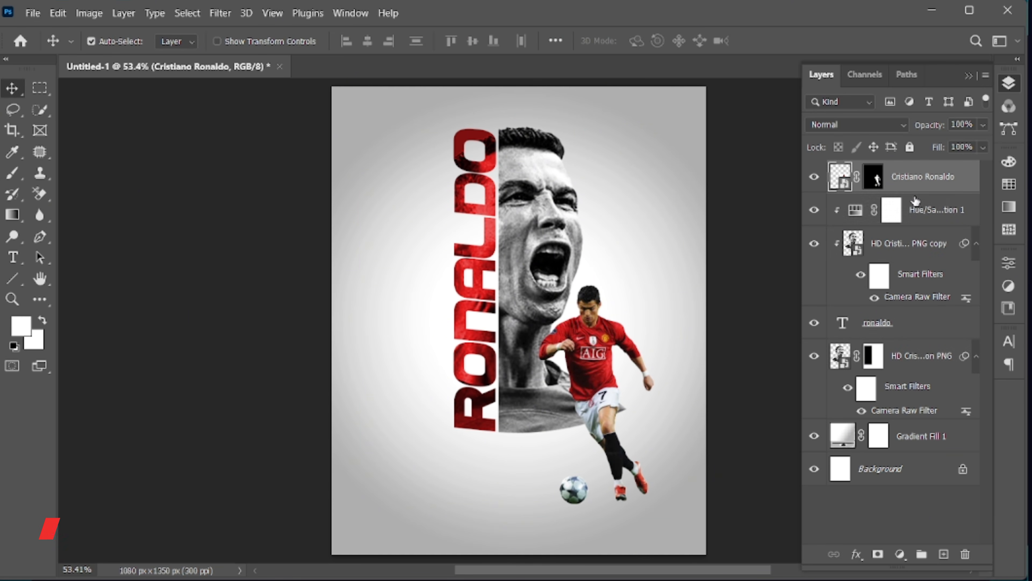
Step: Add a blank layer below the running player's layer and set up a flattened 15 px Soft Round brush with 0% hardness
click(891, 210)
click(944, 555)
key(z)
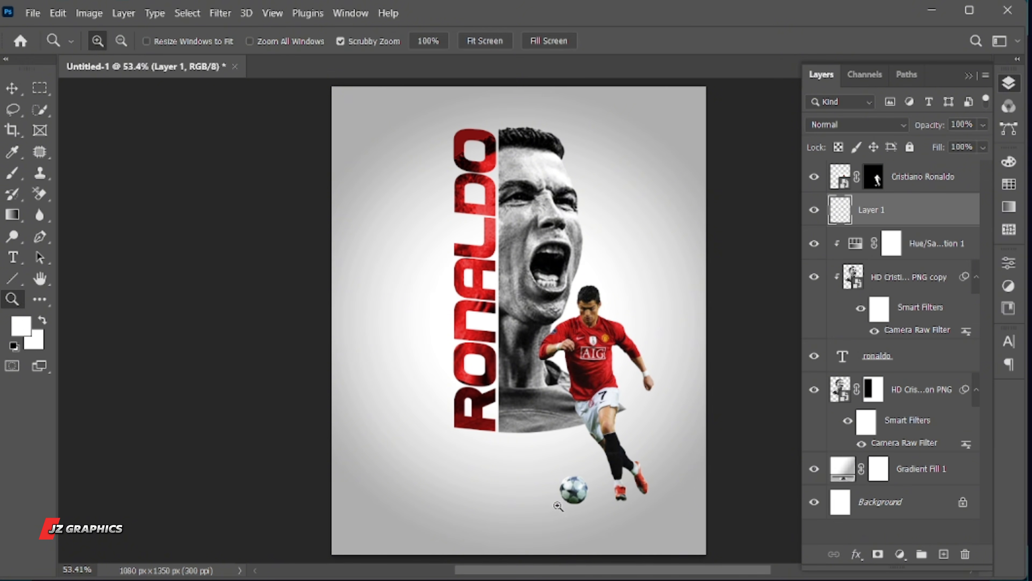
drag(579, 506, 539, 353)
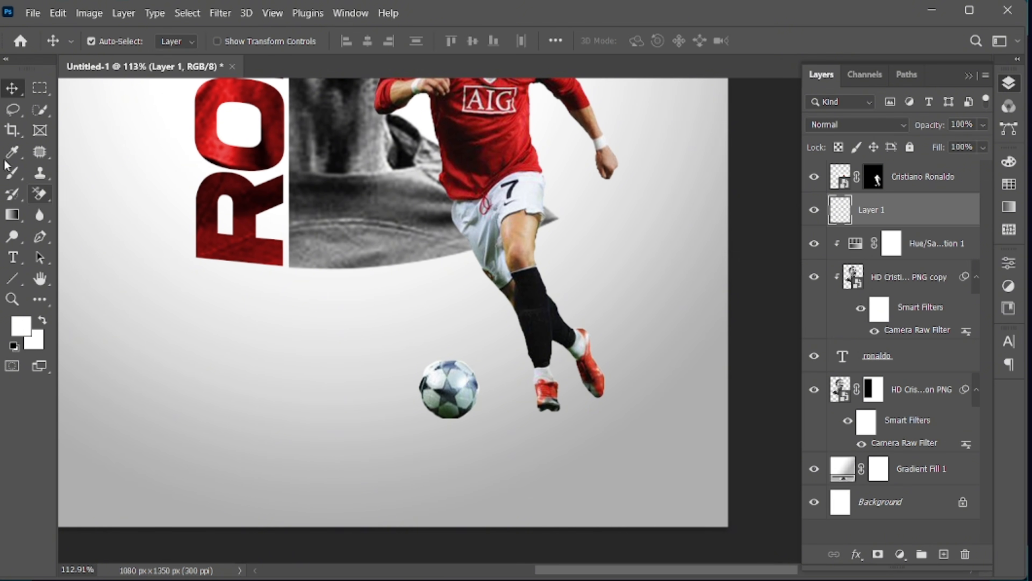
click(12, 173)
click(115, 41)
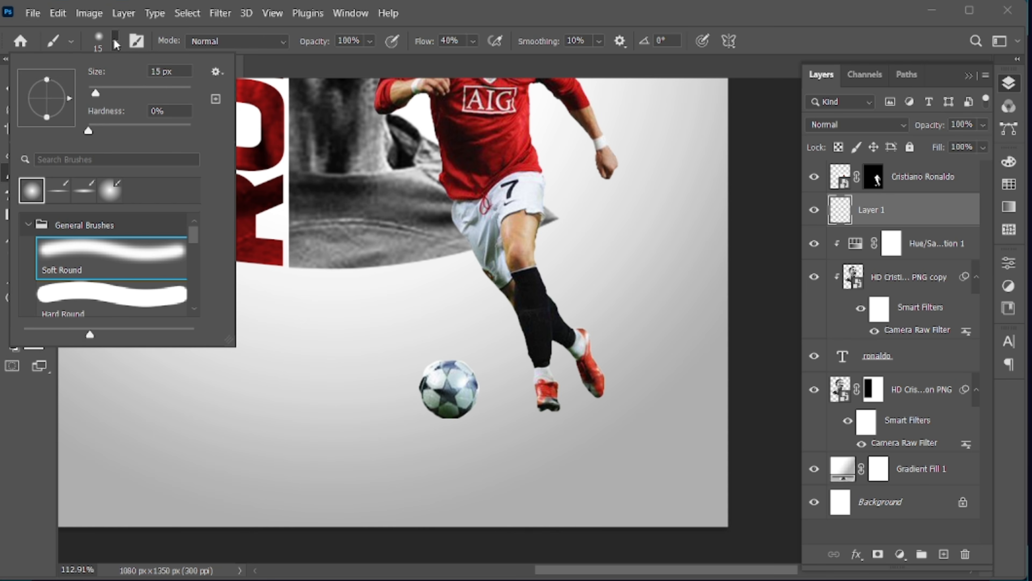
drag(47, 101, 47, 100)
click(116, 47)
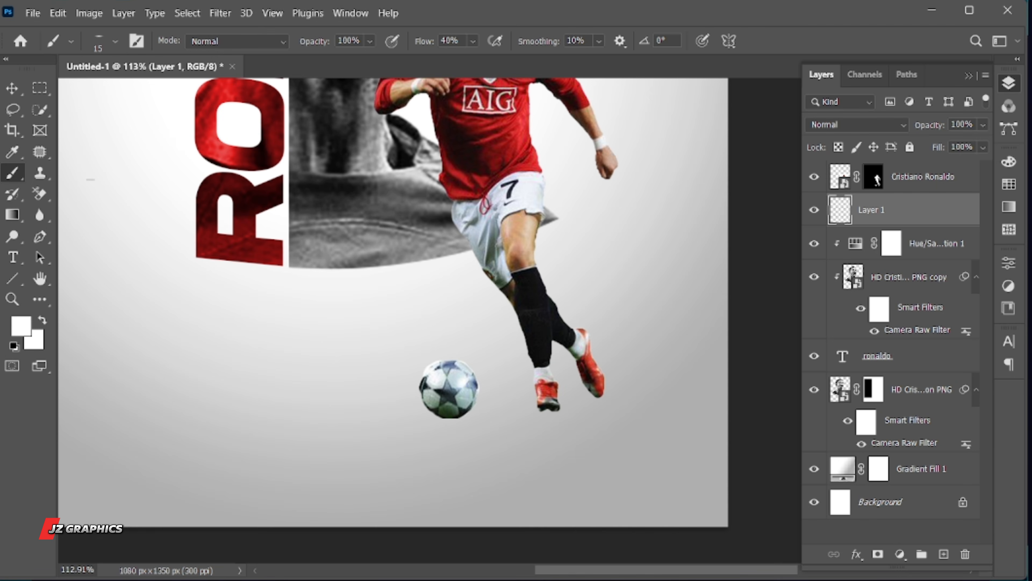
Step: Set the brush colour to black, its size to 150 px and its flow to 100%
click(28, 333)
click(560, 290)
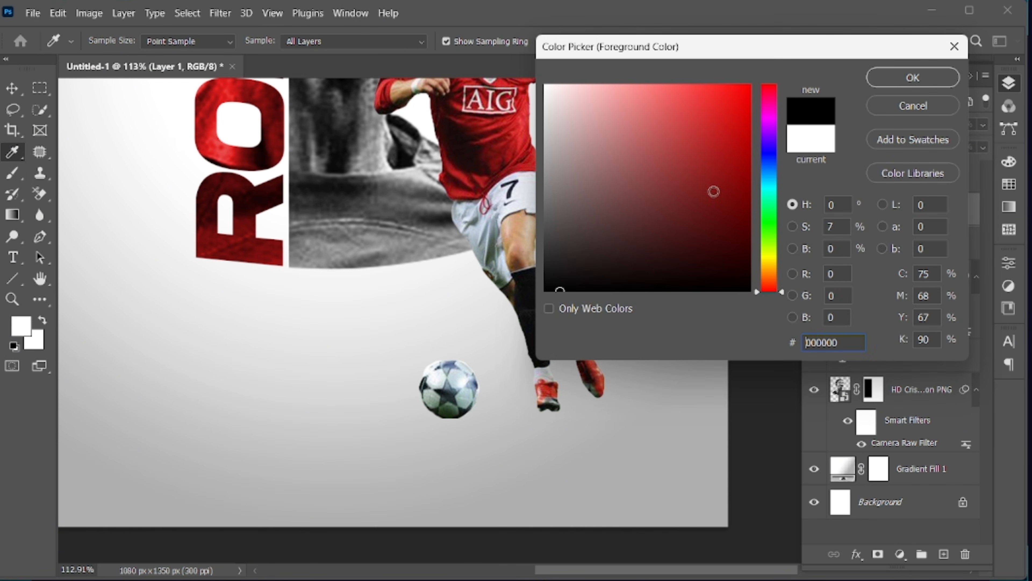
click(896, 83)
key(bracketright)
key(bracketright)
key(bracketright)
key(bracketright)
key(bracketright)
key(bracketright)
key(bracketright)
key(bracketright)
key(bracketright)
key(bracketright)
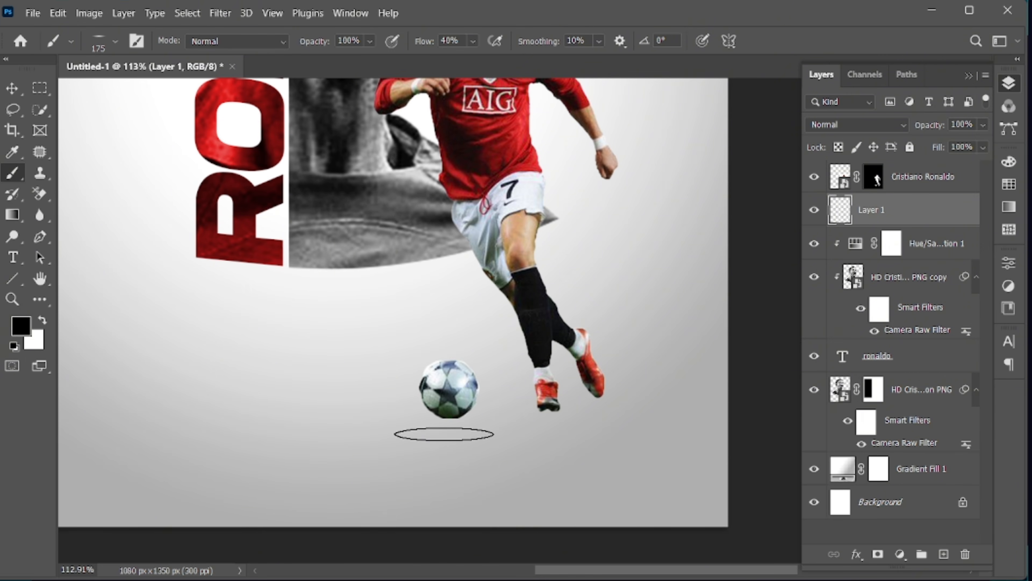
click(471, 41)
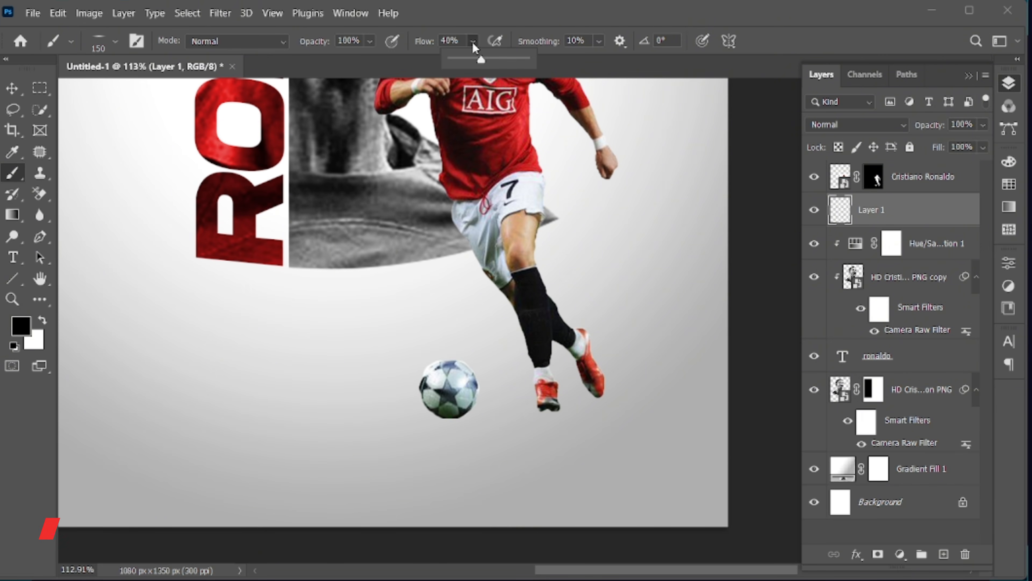
drag(471, 58, 529, 59)
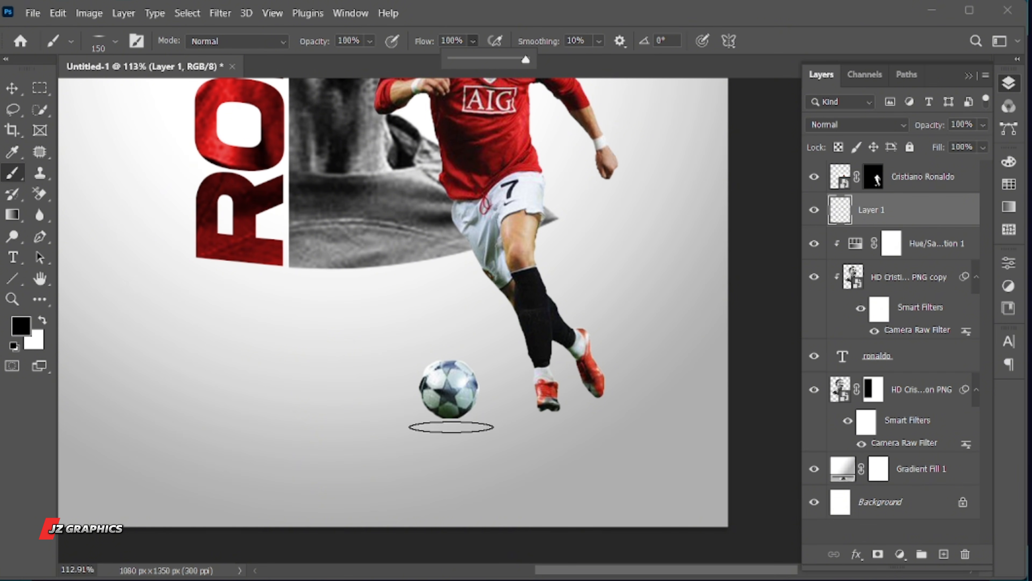
Step: Paint soft black contact shadows on the blank layer beneath the ball and both boots, using a flatter brush tip under the boots
click(447, 419)
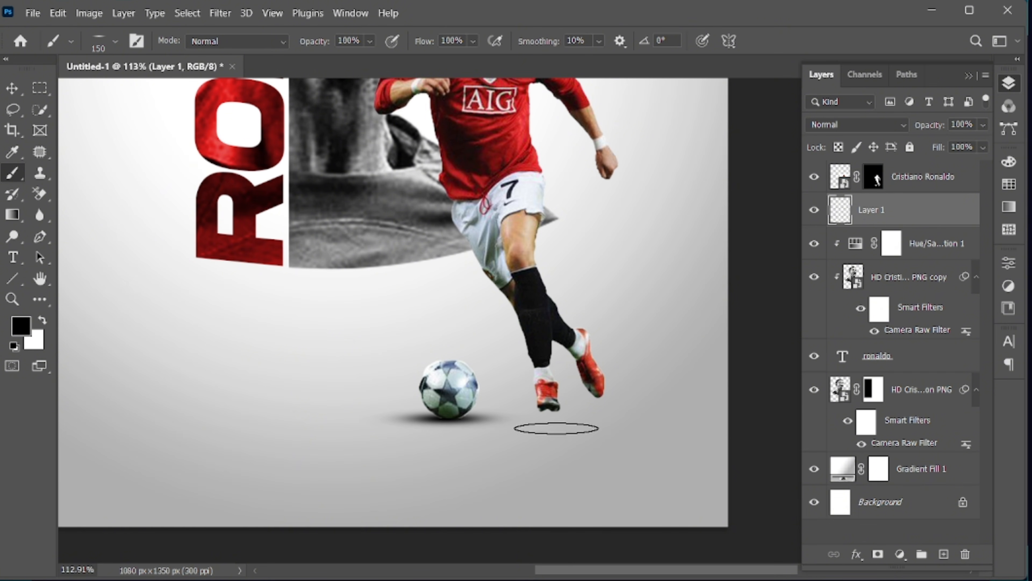
click(115, 43)
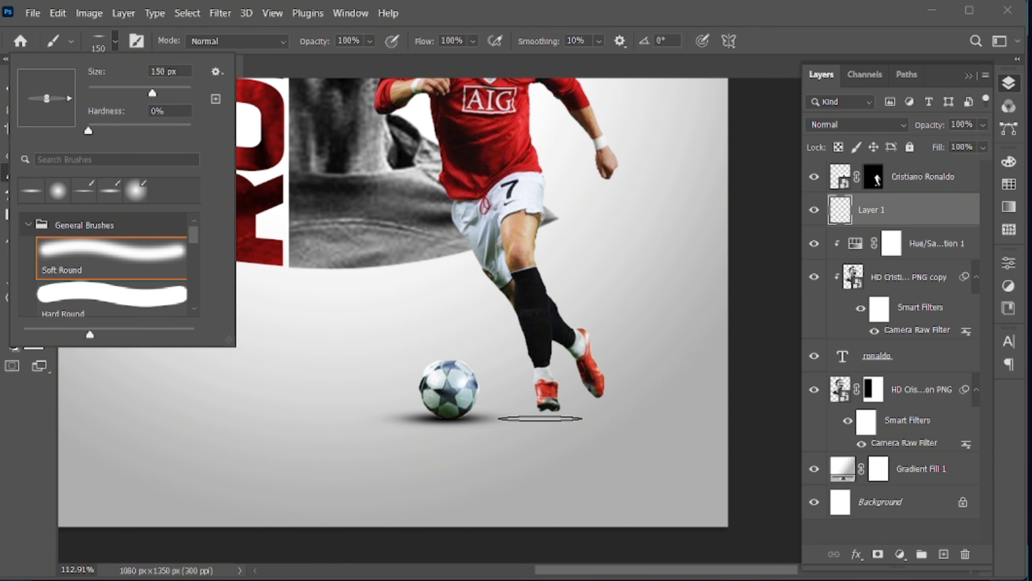
click(545, 409)
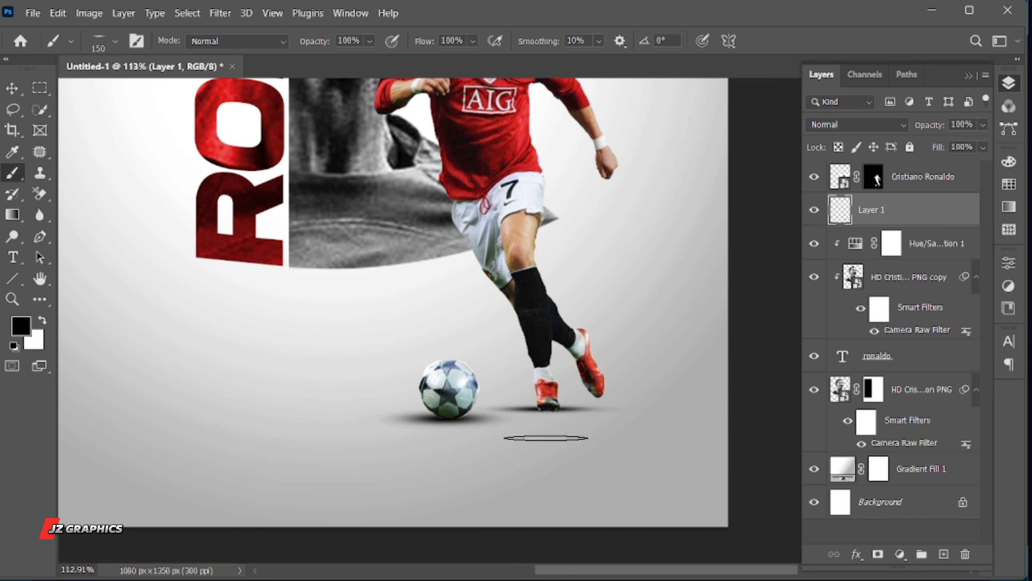
drag(547, 411, 611, 401)
key(bracketleft)
key(bracketleft)
key(bracketleft)
key(v)
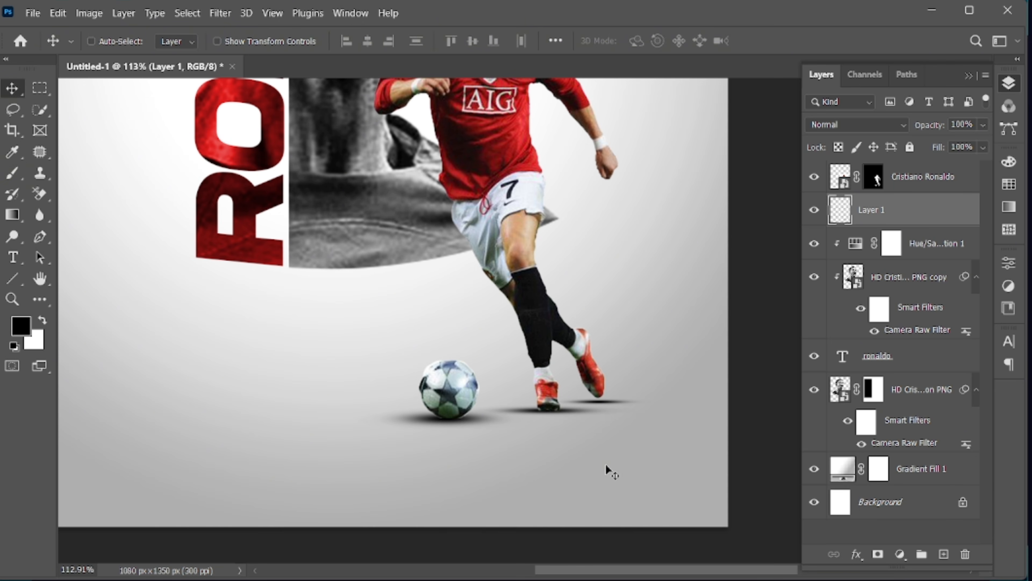
Step: Lower the shadow layer's opacity to 85%
key(ctrl+0)
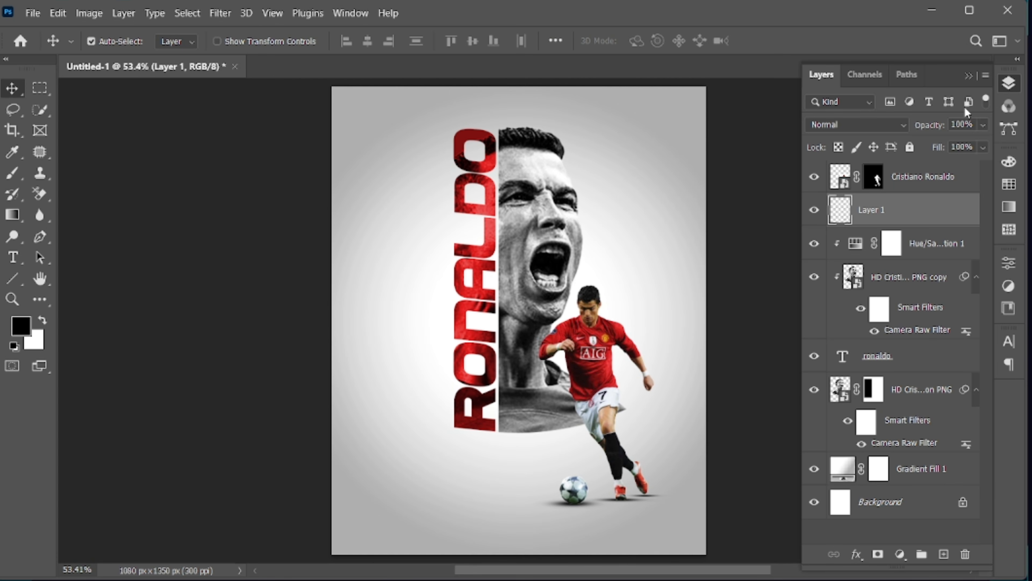
text(85)
key(Return)
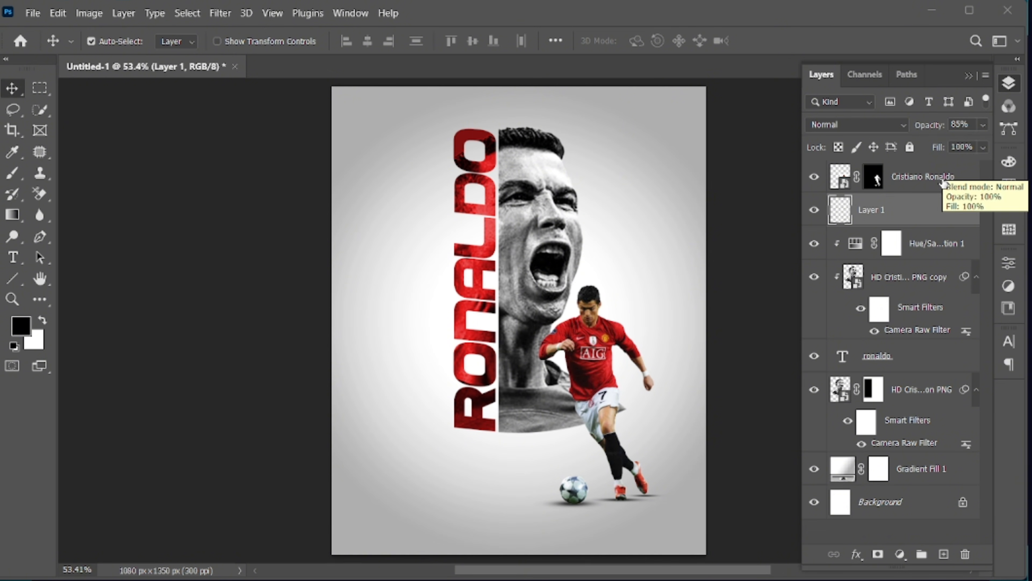
Step: Add a red two-line text reading CHRISTIANO RONALDO on a new layer above the running player
click(933, 185)
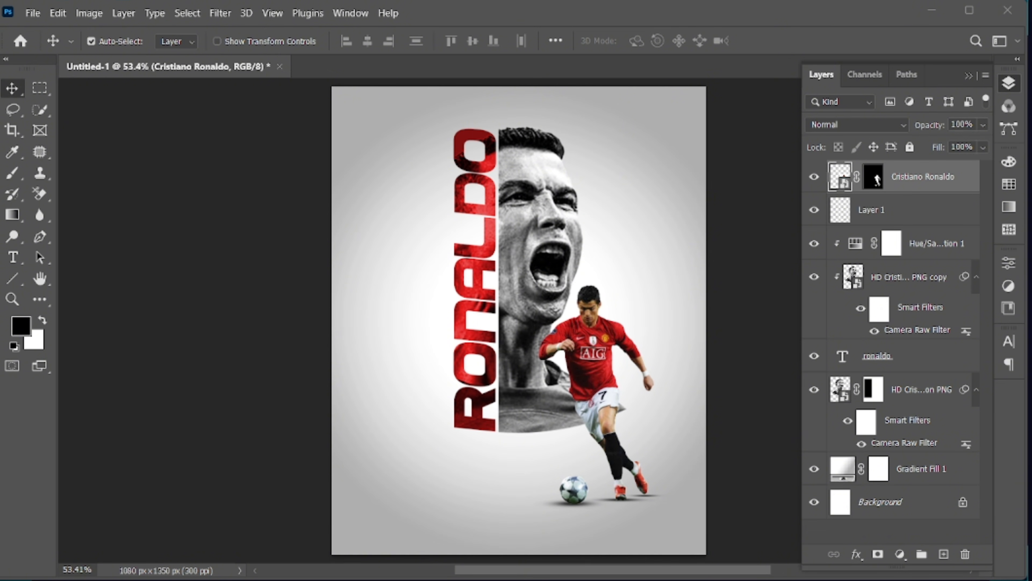
click(12, 257)
click(388, 375)
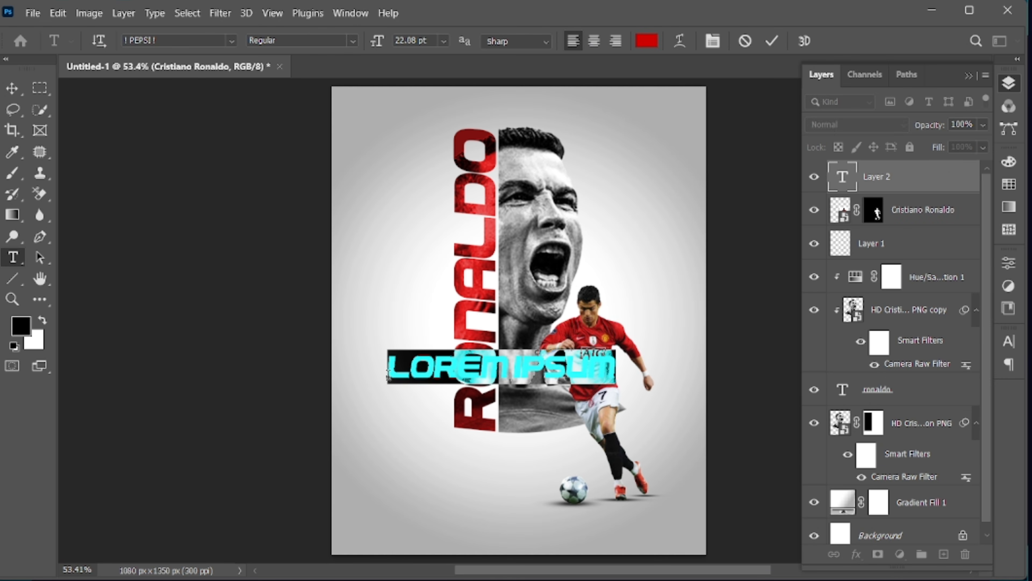
key(BackSpace)
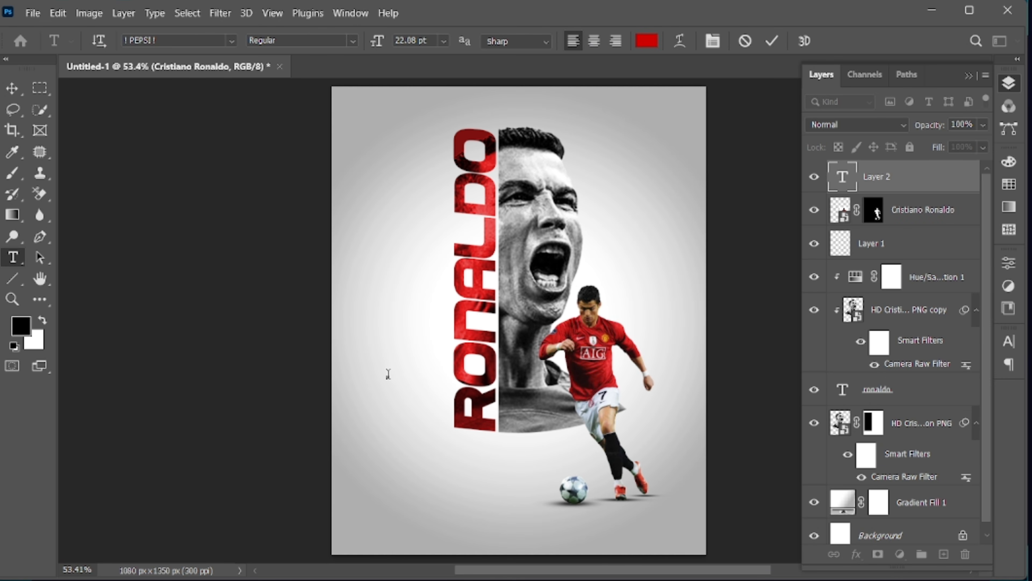
text(CHRISTIANO)
key(Return)
text(RONALDO)
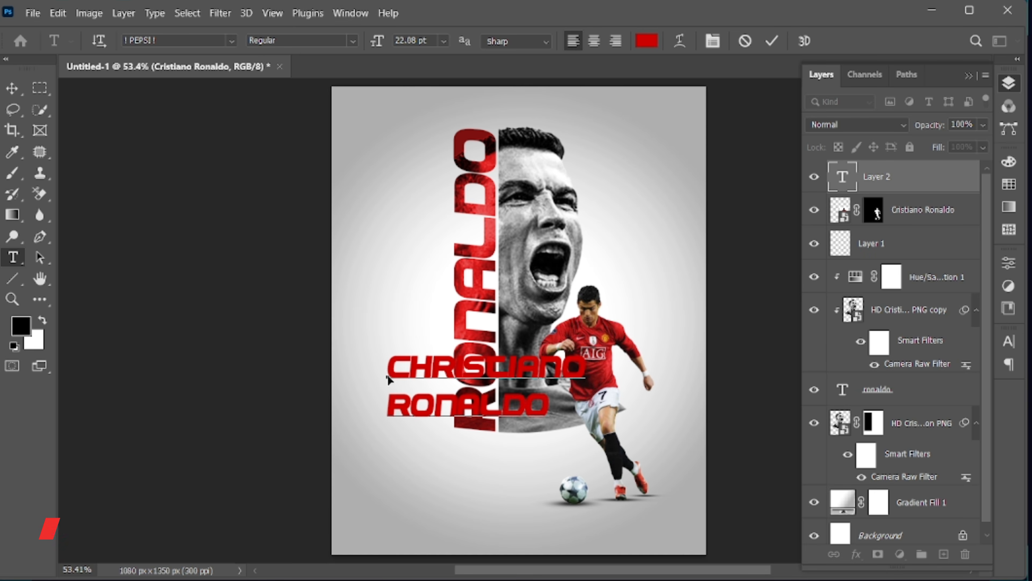
Step: Set the leading of the whole two-line CHRISTIANO RONALDO text to 22 pt
key(ctrl+a)
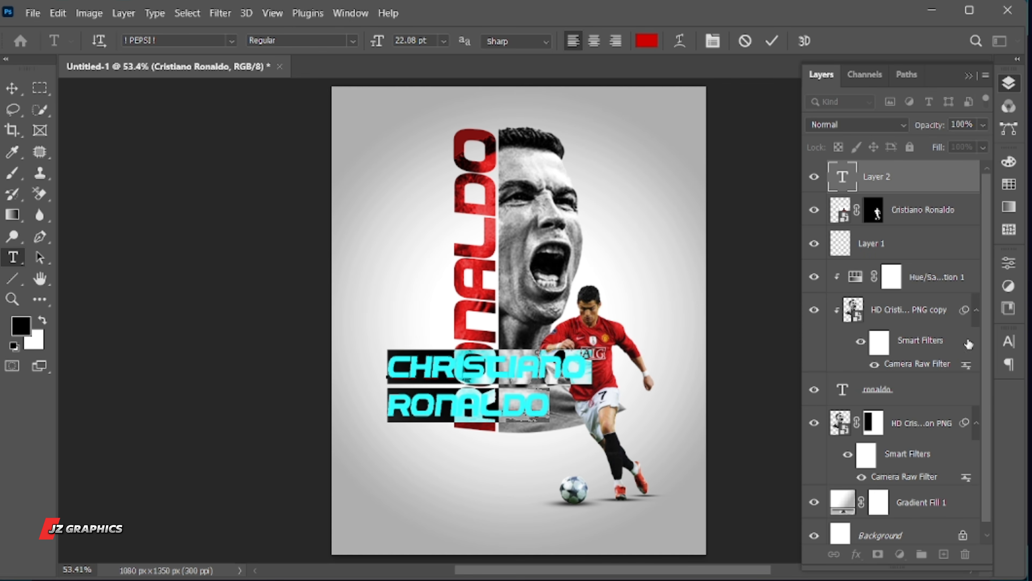
click(1009, 342)
click(966, 382)
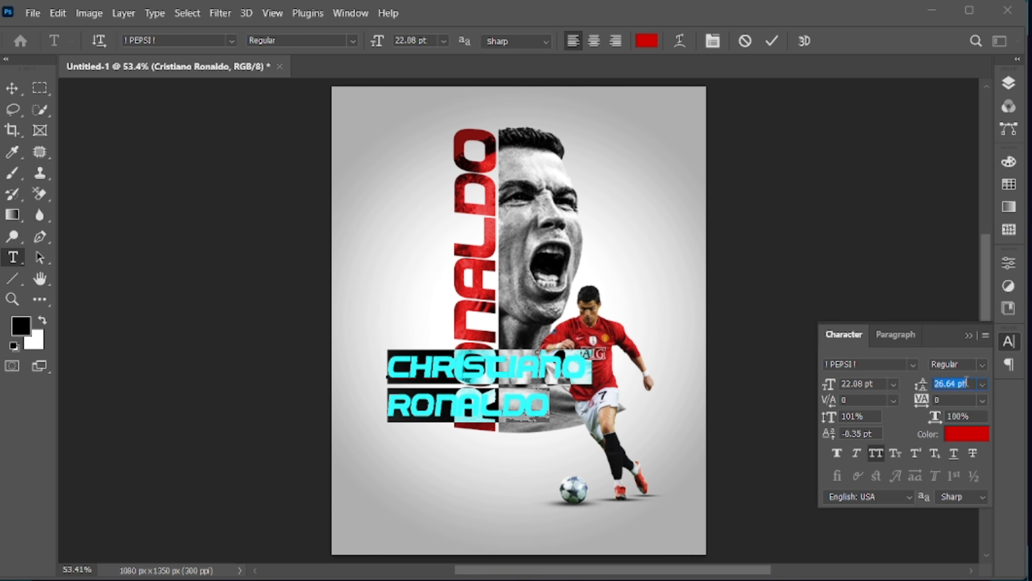
text(24)
key(Return)
key(Down)
key(Down)
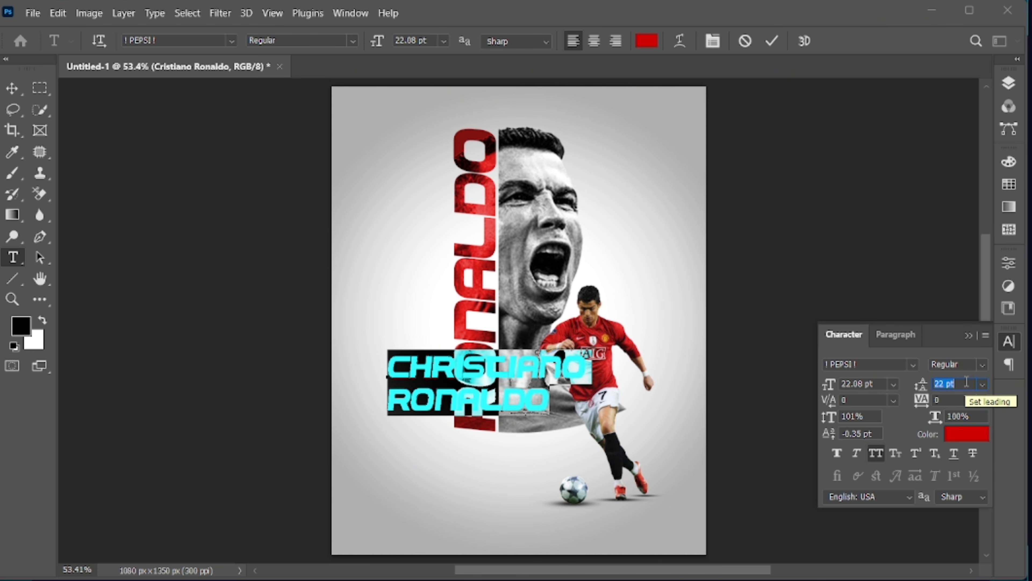
Step: Set the tracking of the CHRISTIANO RONALDO text to 140 and commit the text
key(Up)
key(Up)
key(Up)
key(Up)
key(Up)
key(Up)
key(Up)
key(Up)
key(Up)
key(Up)
key(Up)
key(Up)
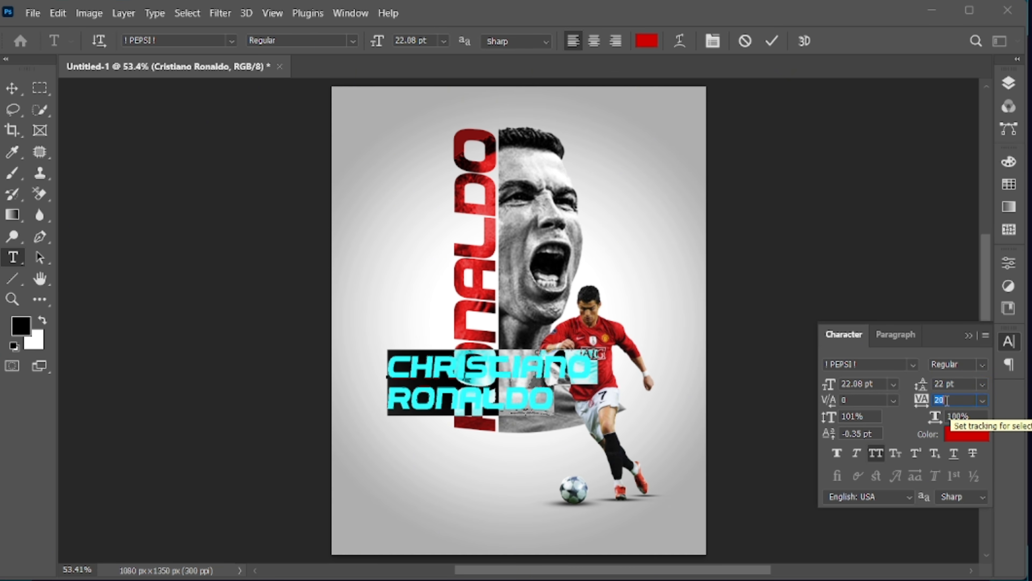
click(946, 401)
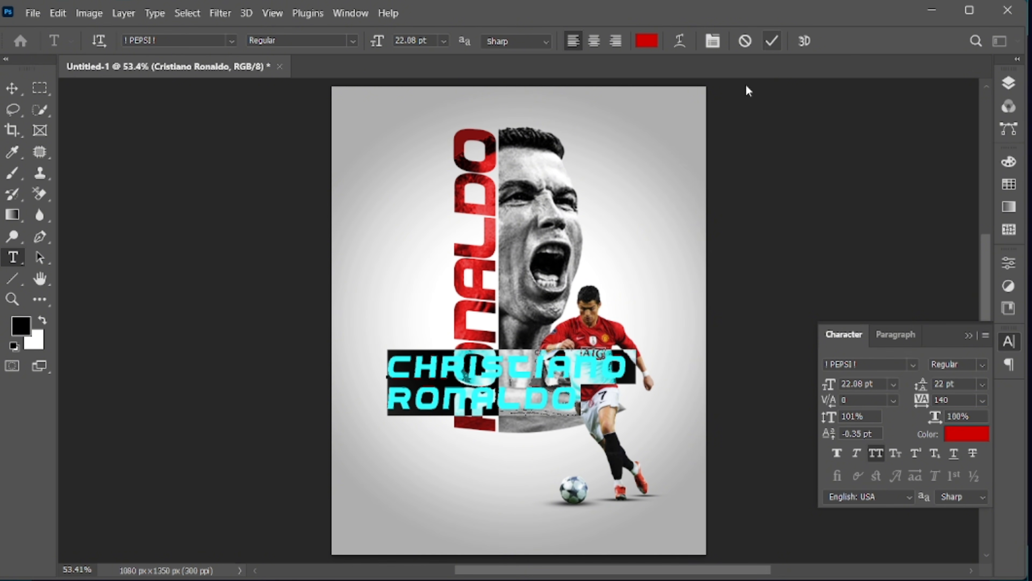
click(772, 41)
Step: Scale the CHRISTIANO RONALDO text down to about 6.4 pt and place it just below the vertical RONALDO lettering
key(ctrl+t)
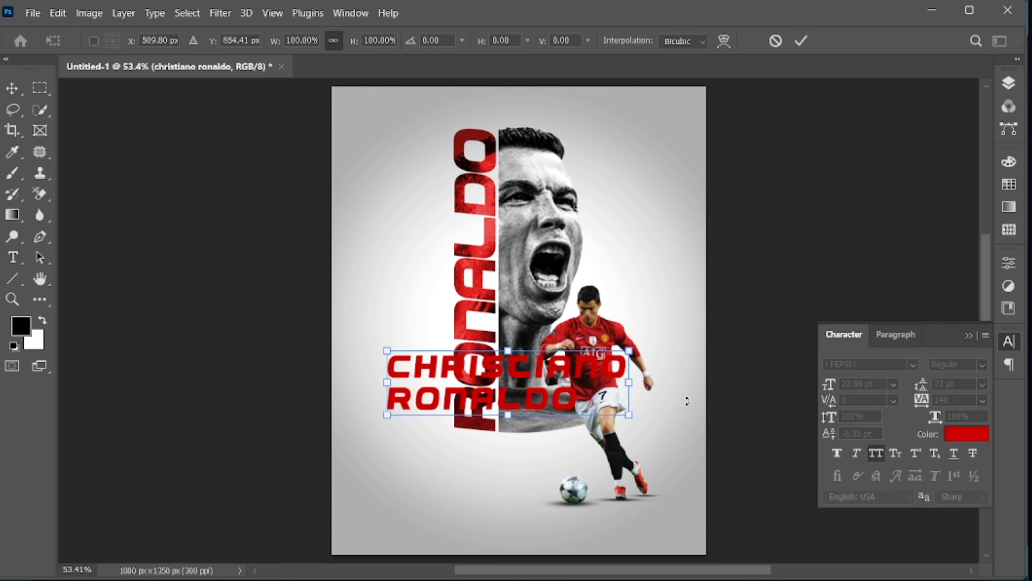
drag(629, 415, 489, 457)
key(Return)
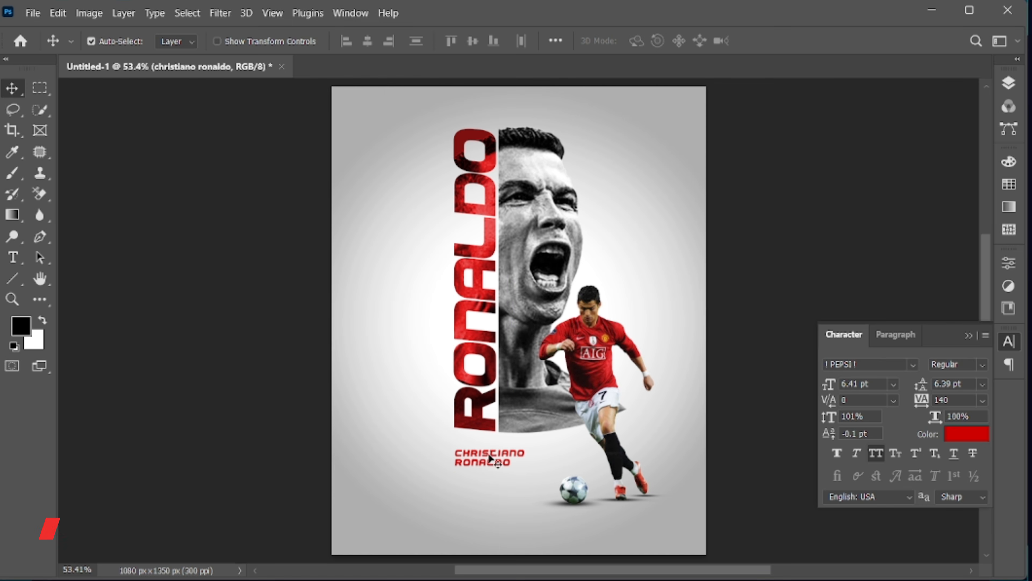
Step: Add a text with pasted lines "Speed: 33.95 km/h", "Shot Power: 130 km/h" and "Career Appearances: 1200+" in Gotham Medium
click(12, 258)
click(382, 165)
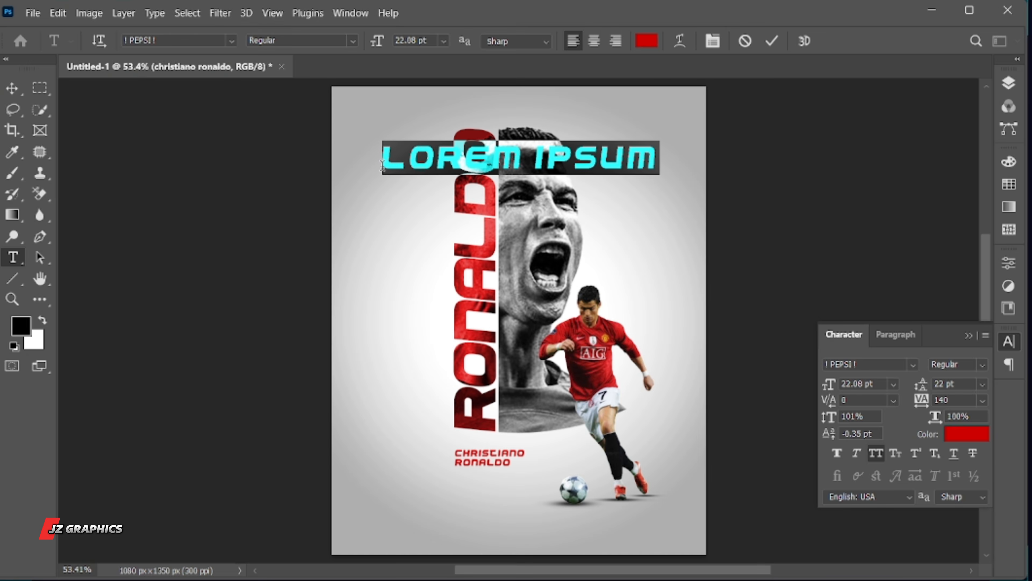
key(ctrl+v)
key(ctrl+a)
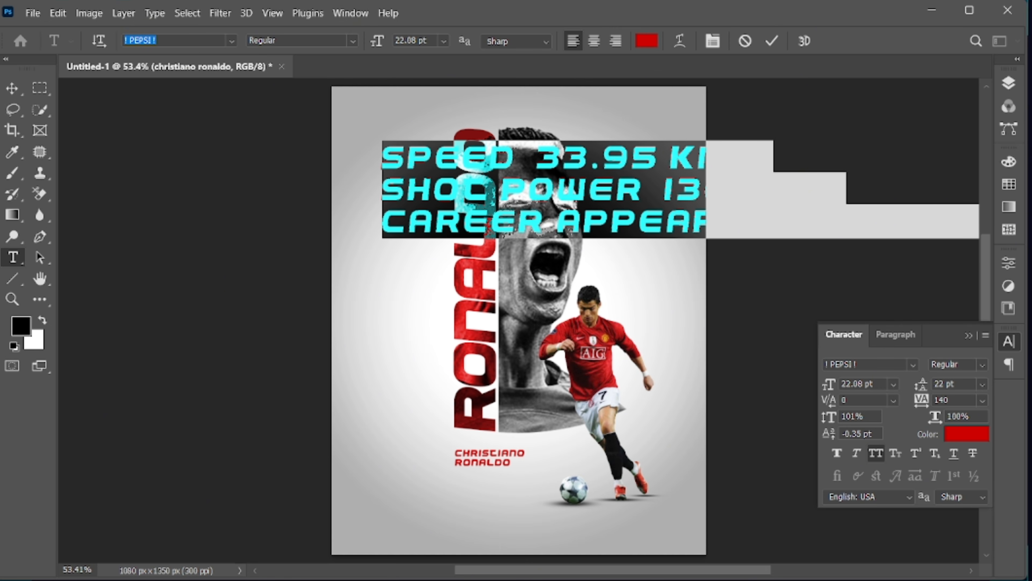
text(gotham)
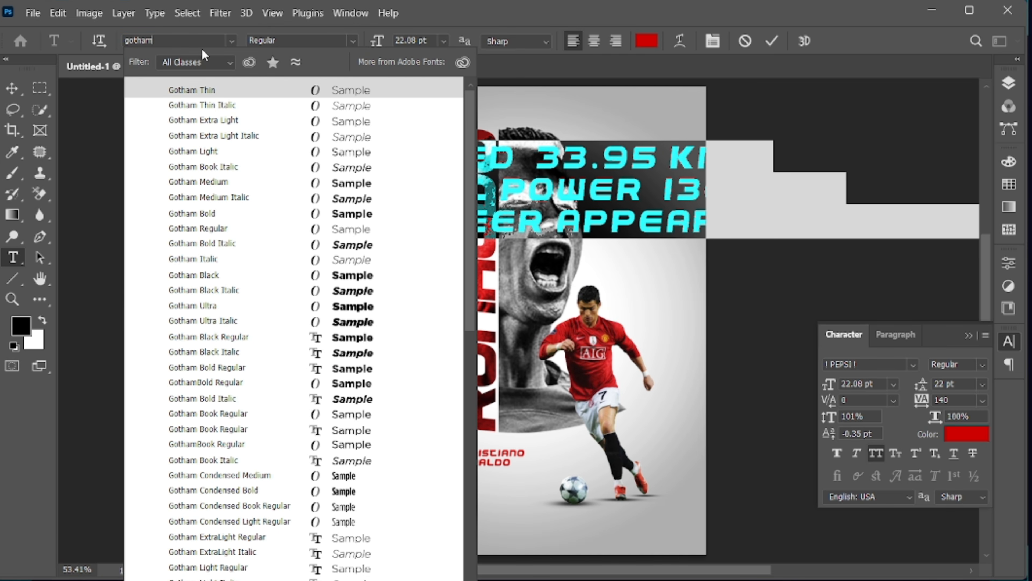
click(225, 182)
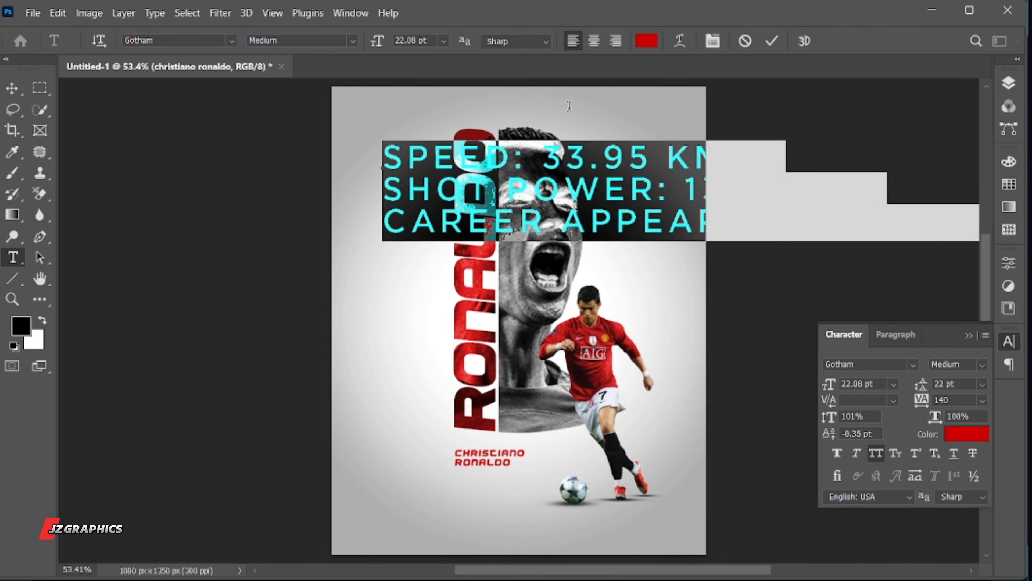
Step: Colour the statistics text dark red #310404, set its tracking to 30 and commit it
click(657, 42)
click(733, 244)
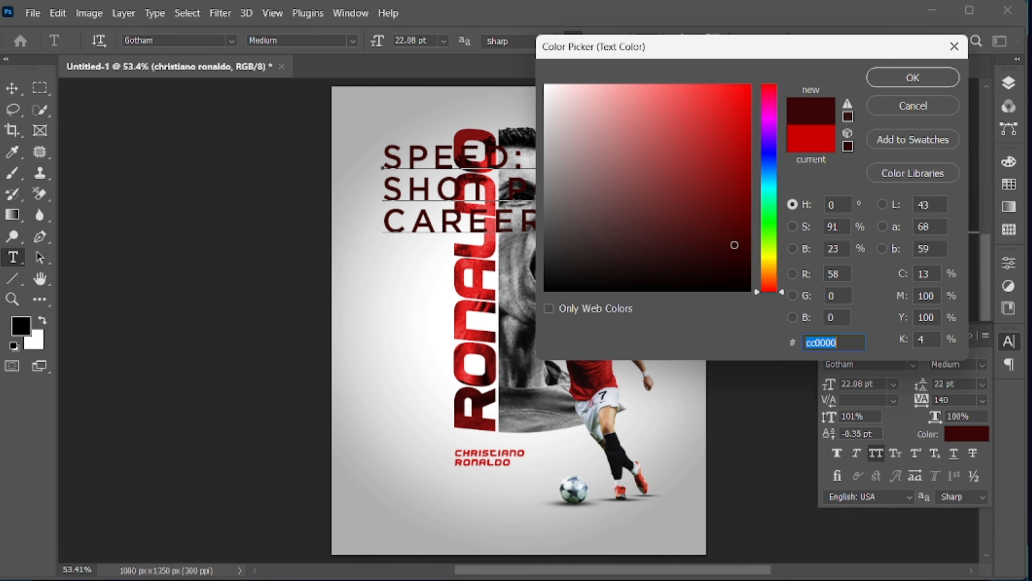
click(733, 251)
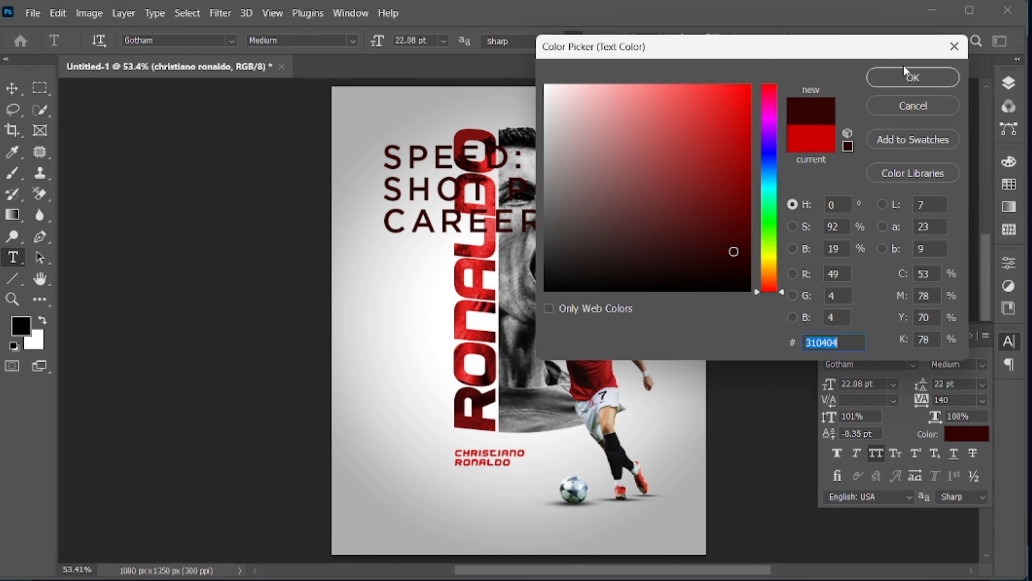
click(906, 81)
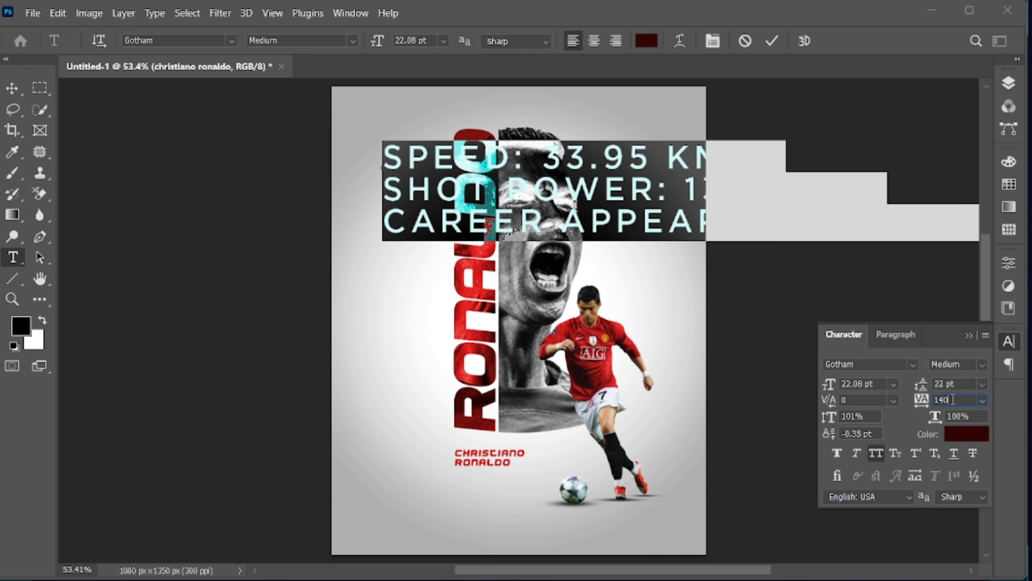
text(30)
key(Return)
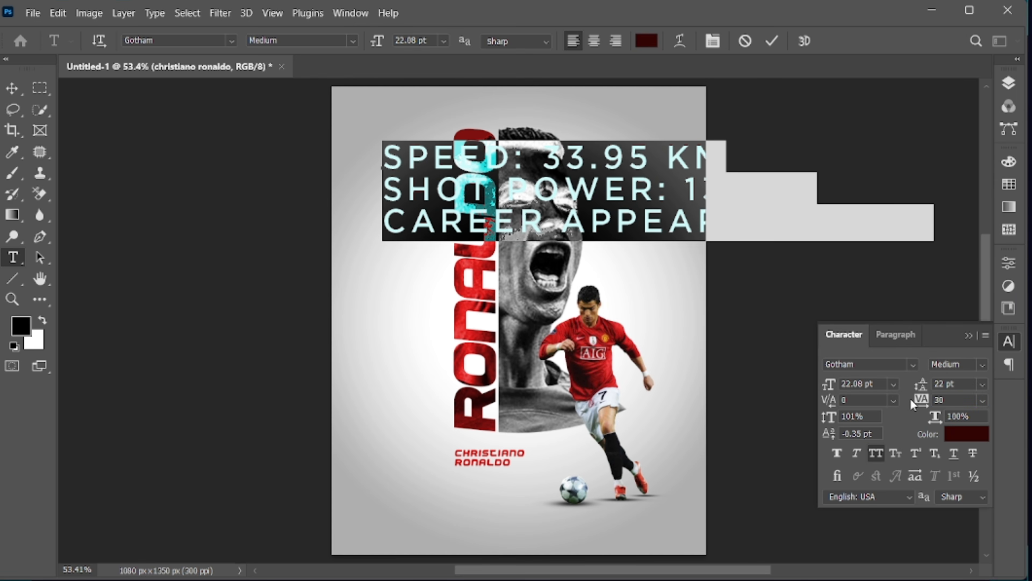
click(767, 46)
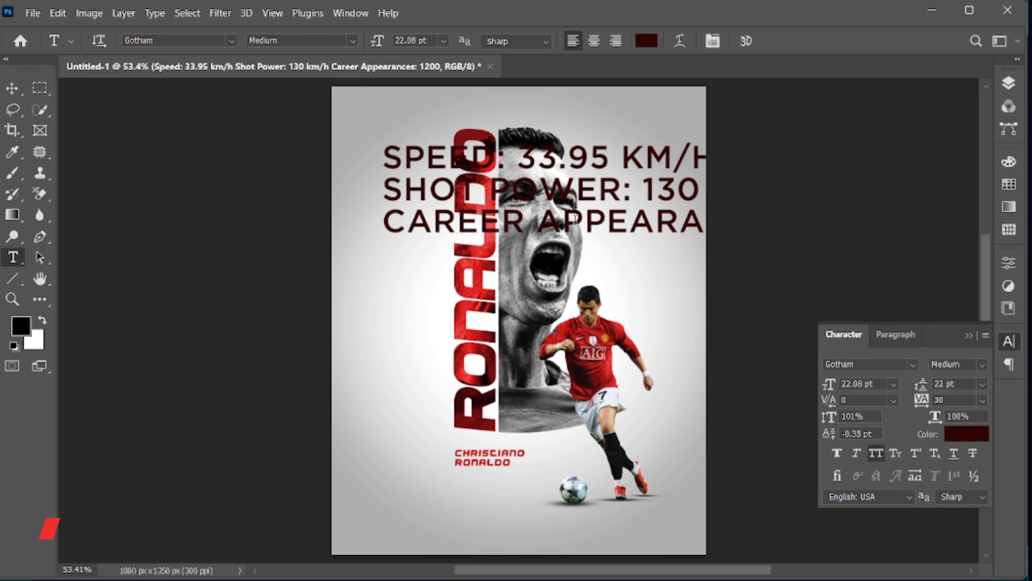
Step: Scale the statistics text down to about 6.1 pt and place it to the right of the face
key(v)
key(ctrl+t)
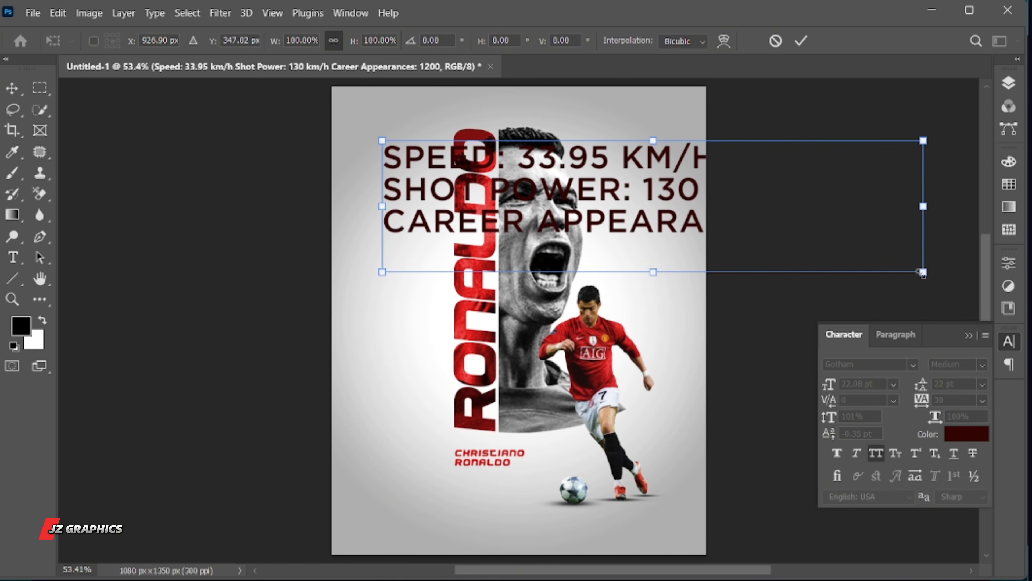
drag(922, 272, 716, 233)
key(Return)
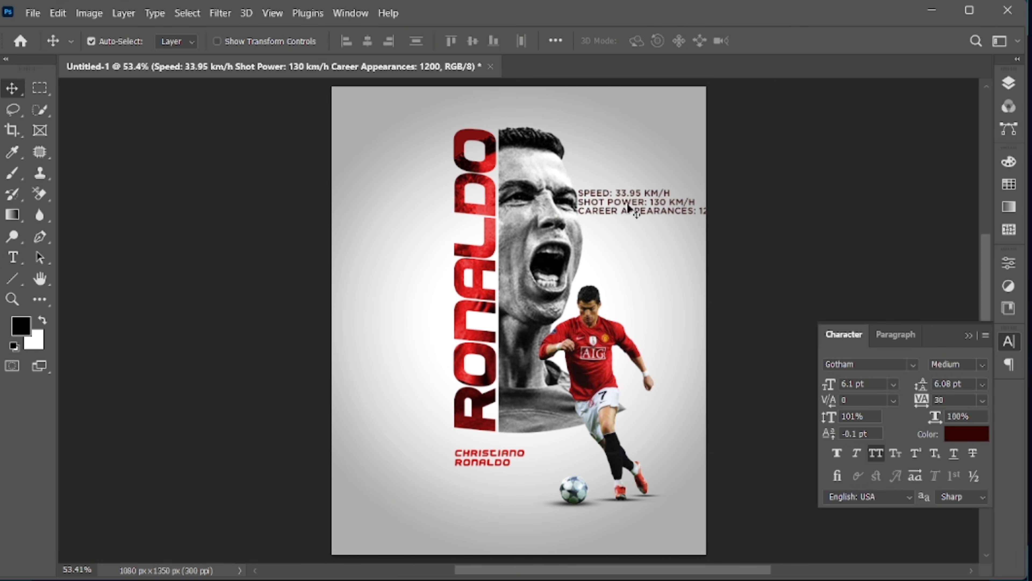
Step: Set the leading of the three-line statistics text to 8 pt
double_click(629, 209)
click(971, 383)
key(Up)
key(Up)
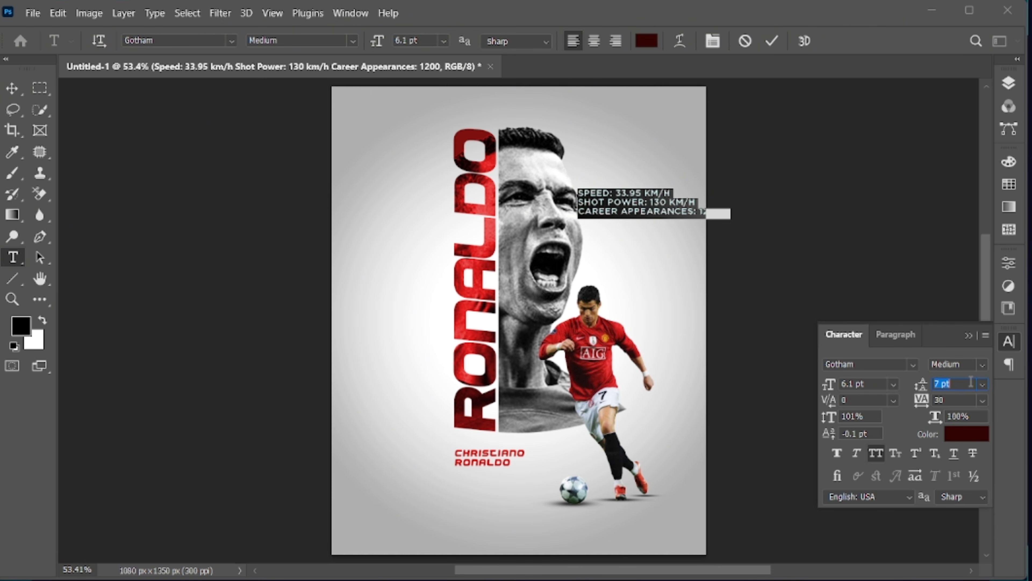
click(771, 41)
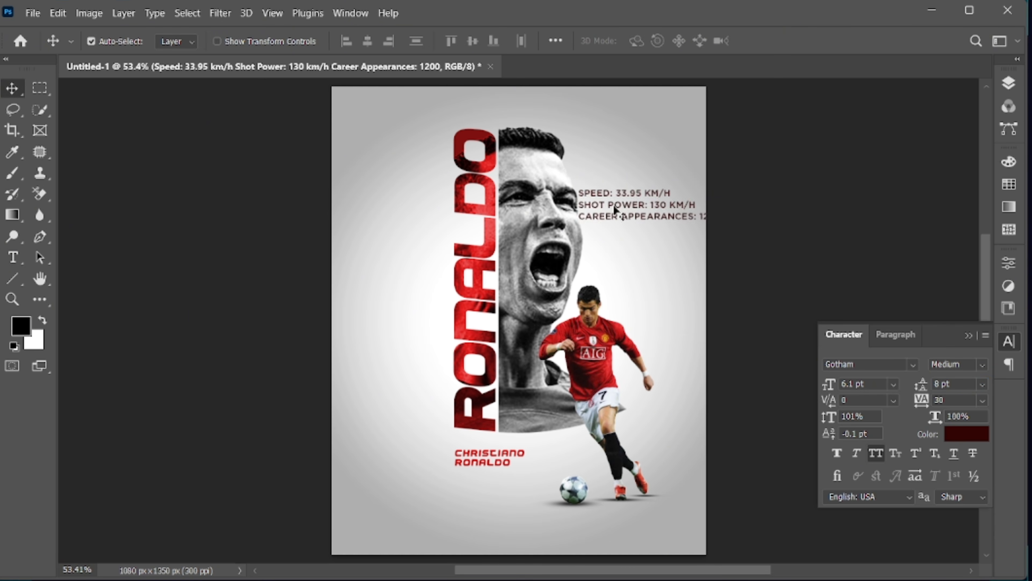
Step: Move the statistics text to the poster's upper-left corner, scale it to 71.33% and align it near the left margin
drag(609, 208, 378, 118)
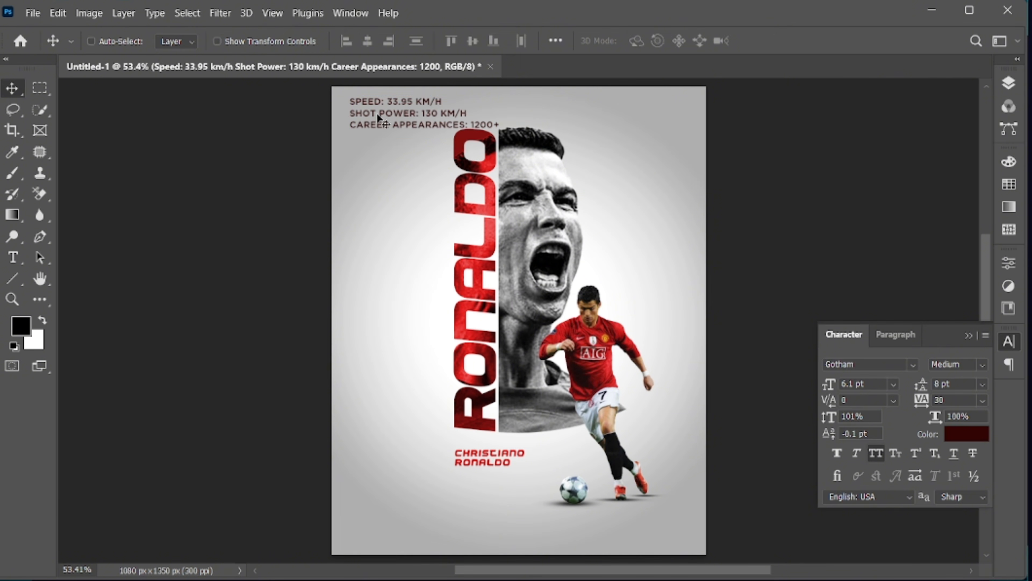
key(ctrl+t)
drag(496, 138, 469, 134)
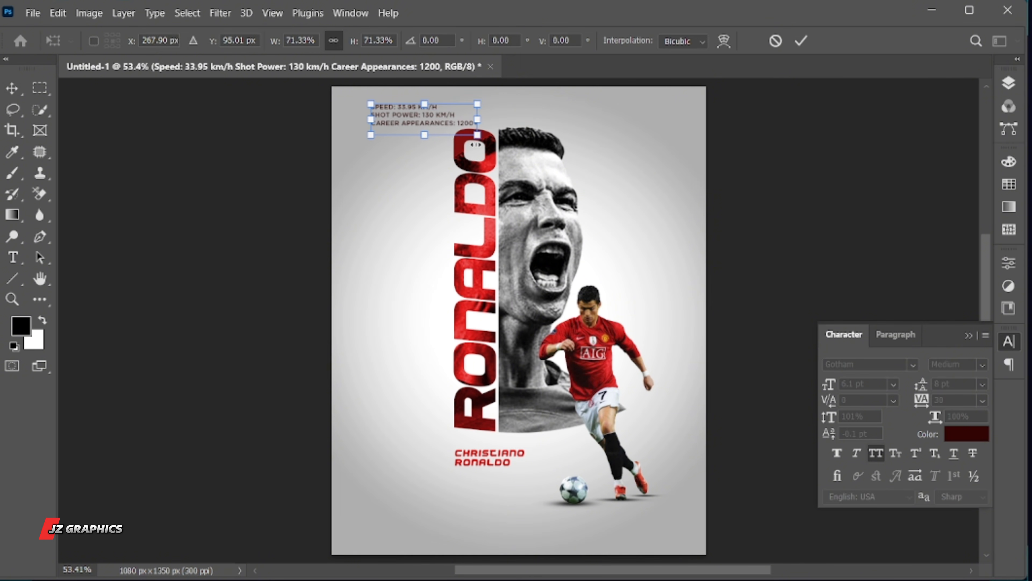
key(Return)
drag(374, 116, 360, 116)
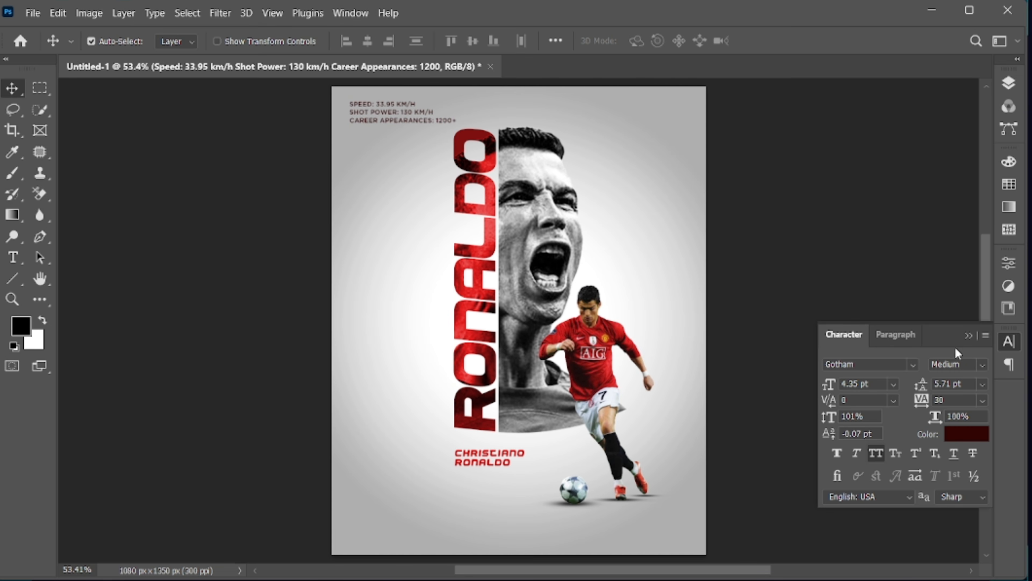
click(973, 334)
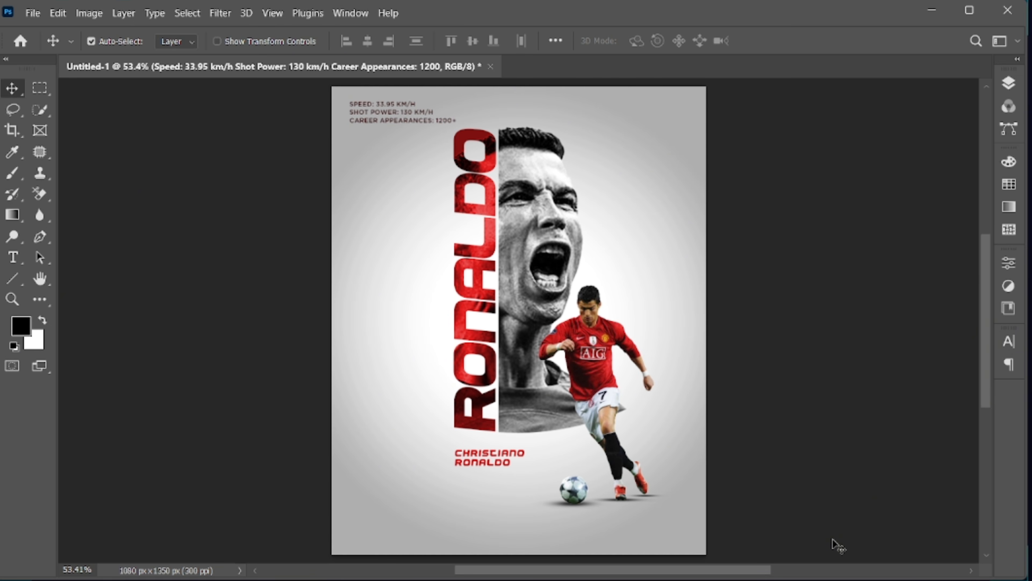